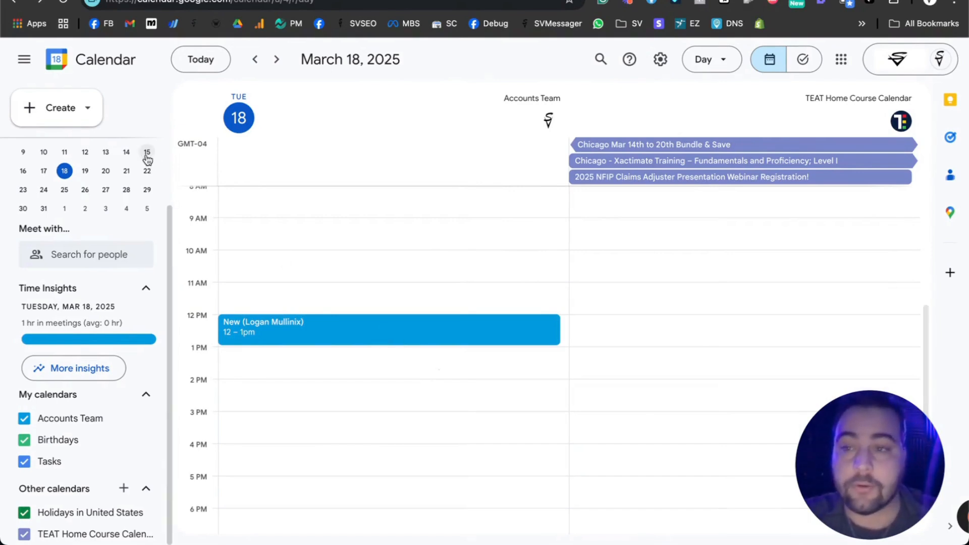
# Start a new bookable appointment schedule and title it "NEW"
pyautogui.click(92, 114)
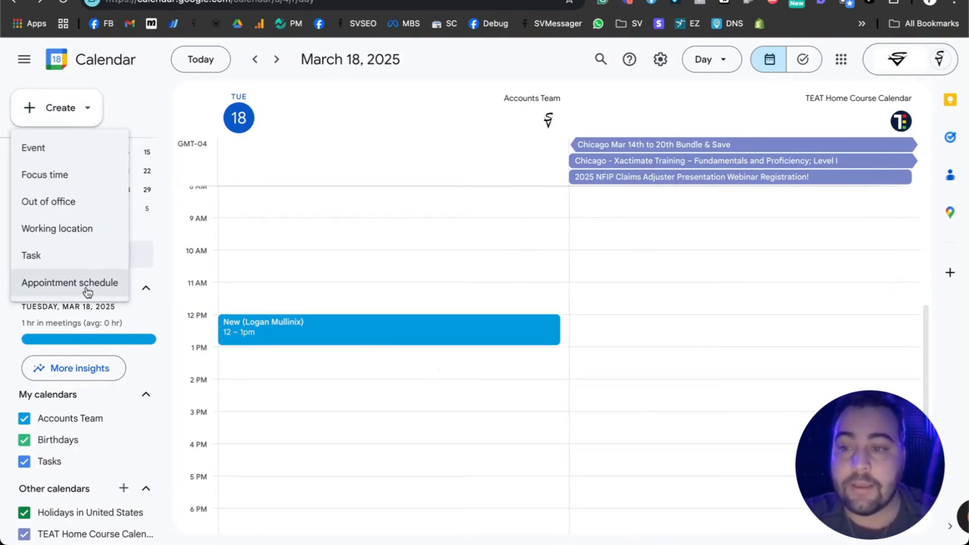
pyautogui.click(87, 294)
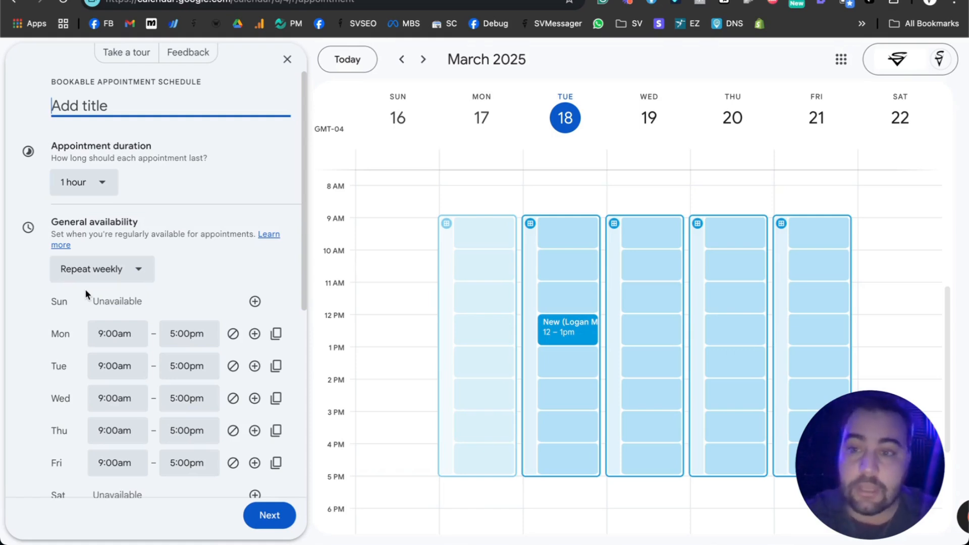
pyautogui.write('NEW')
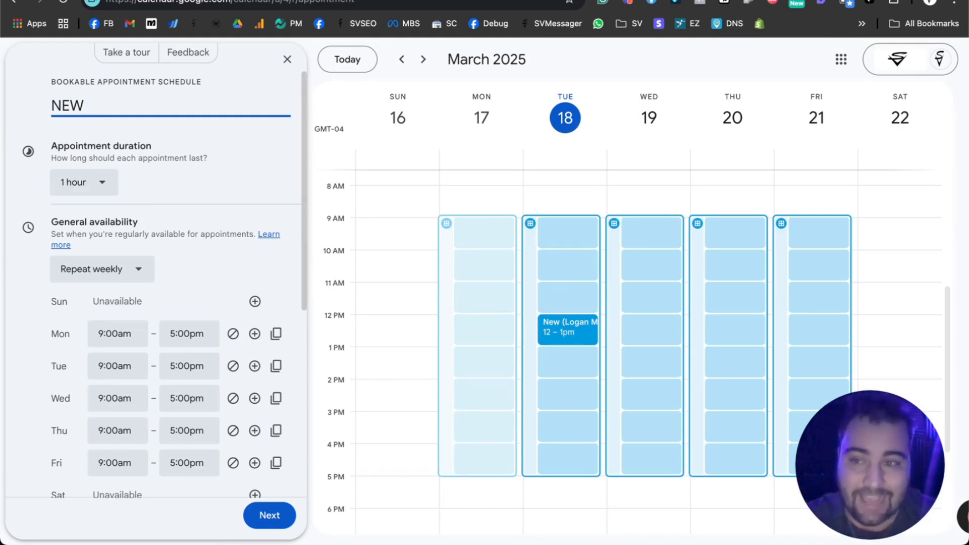
# Review the appointment duration choices and the repeat options for general availability
pyautogui.click(117, 183)
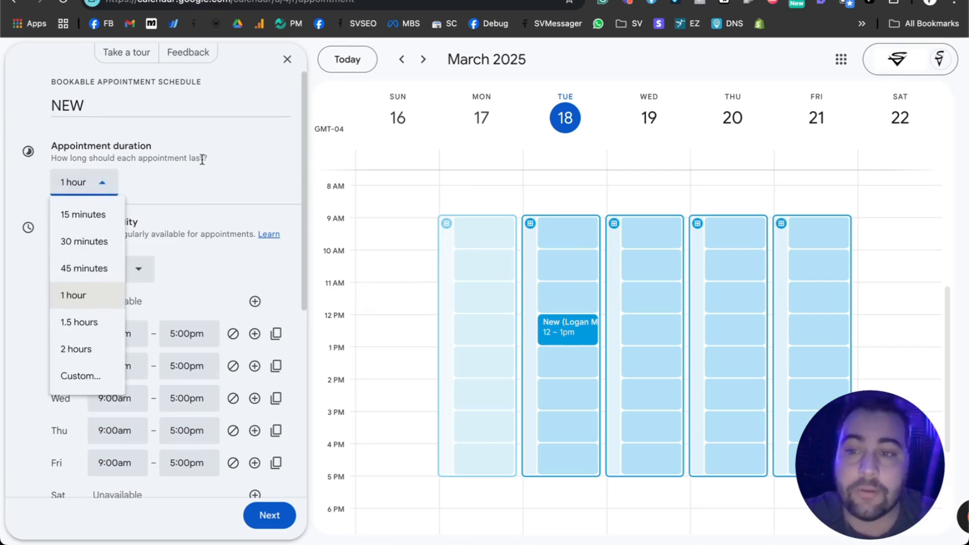
pyautogui.click(205, 208)
pyautogui.scroll(-3, 197, 237)
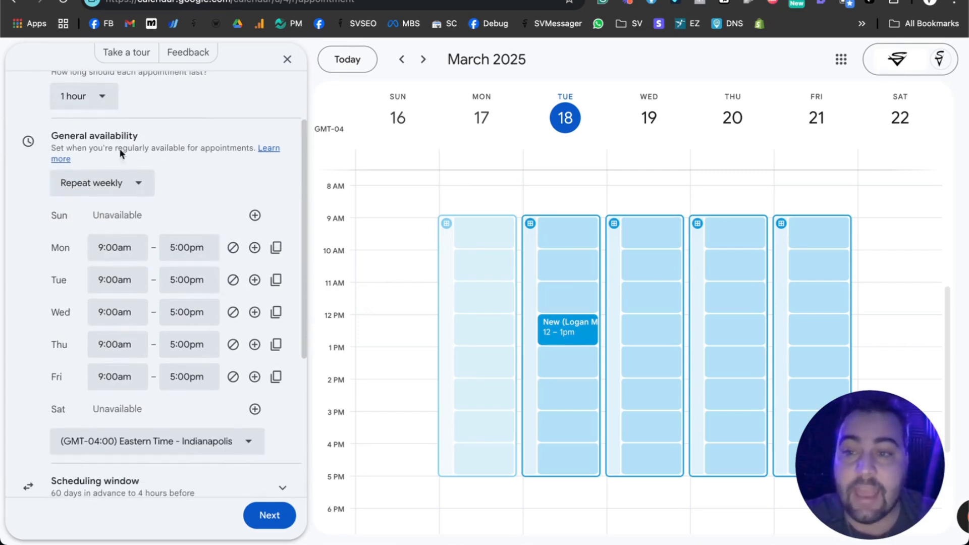
pyautogui.click(132, 182)
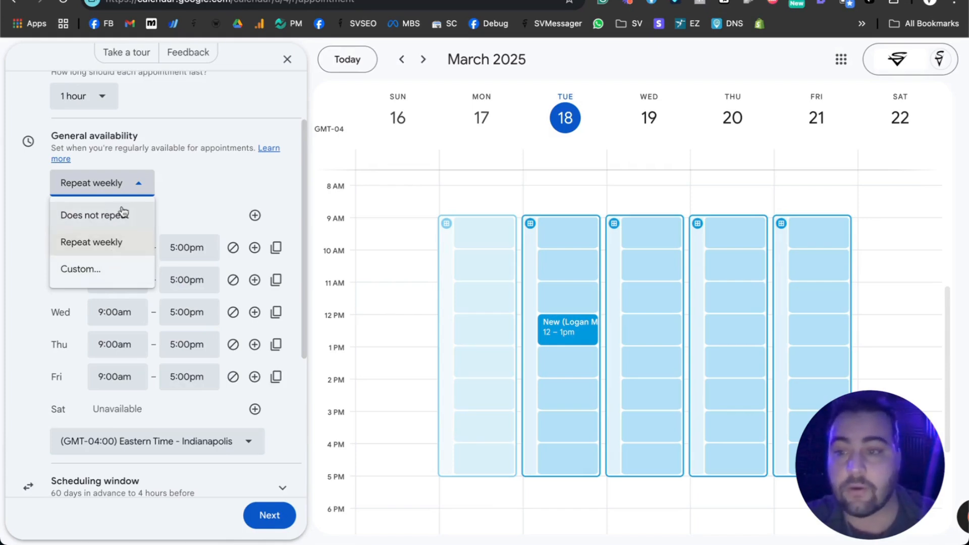
pyautogui.click(203, 146)
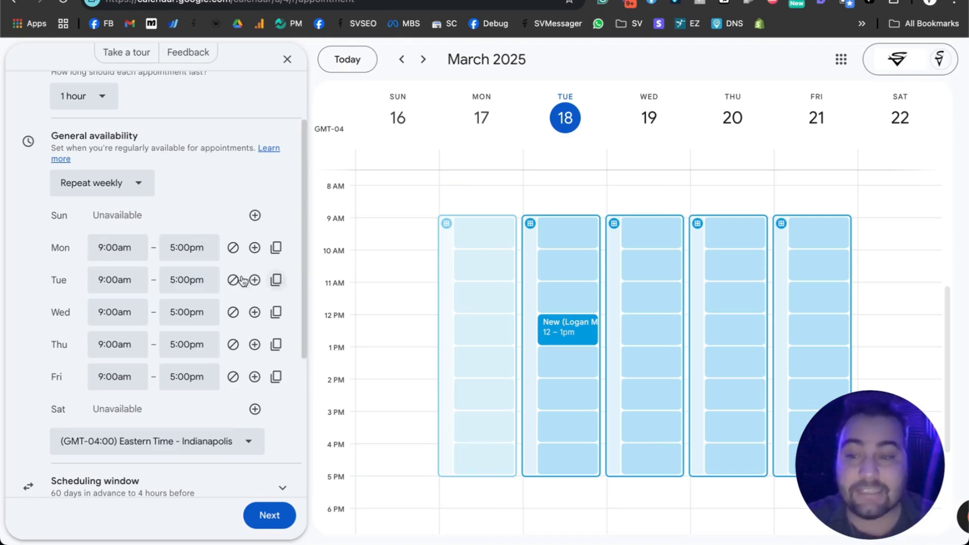
# Review the scheduling window, booked appointment settings and the calendars checked for availability
pyautogui.scroll(-4, 225, 283)
pyautogui.click(224, 283)
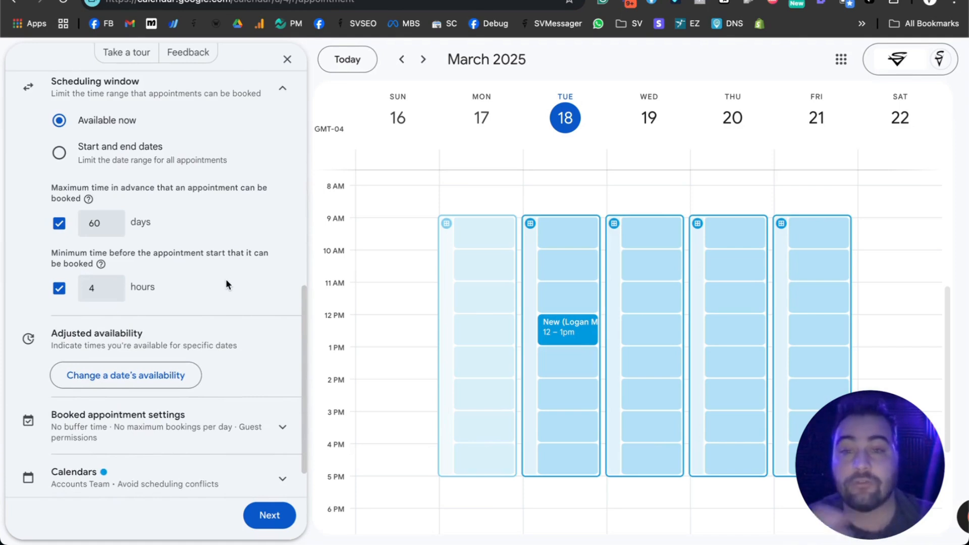
pyautogui.scroll(-1, 227, 283)
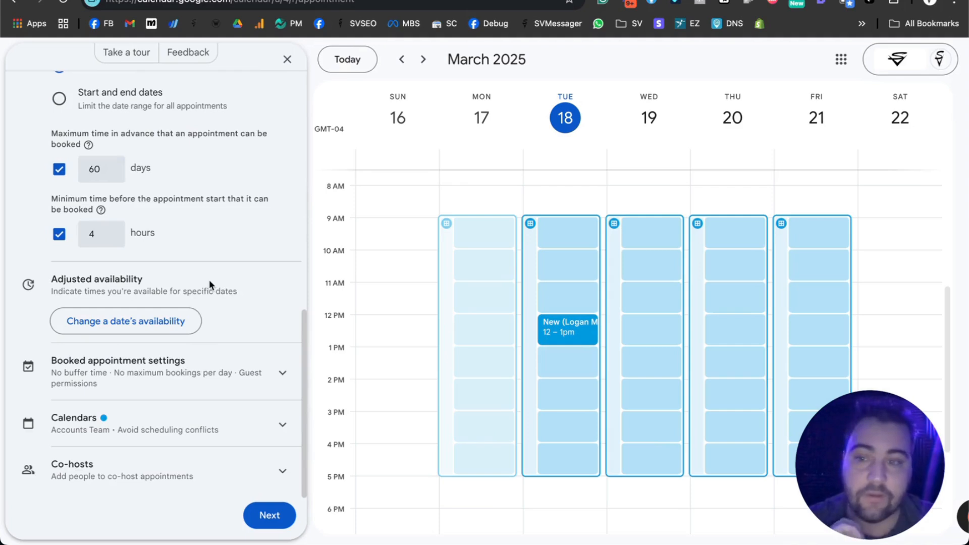
pyautogui.click(180, 372)
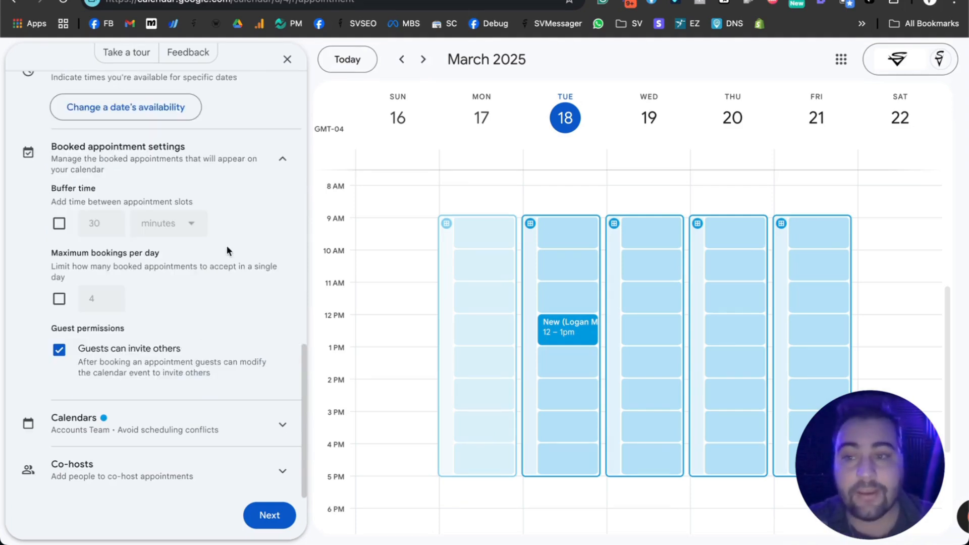
pyautogui.click(179, 435)
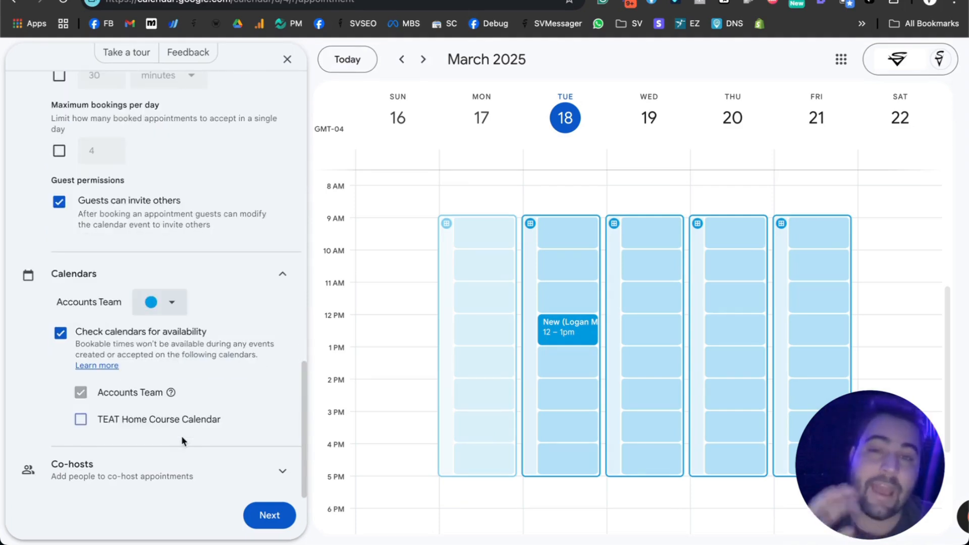
pyautogui.click(228, 286)
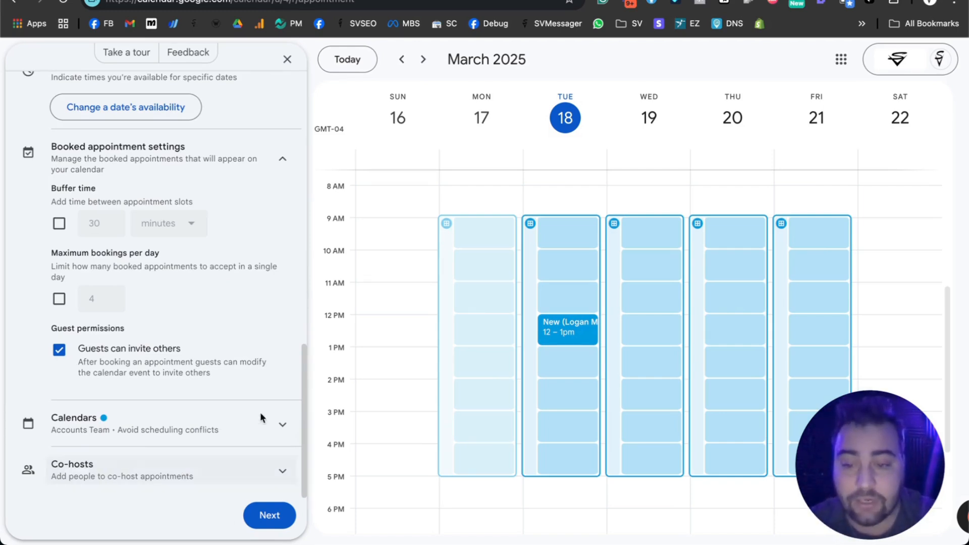
# Continue to the booking page details and examine the displayed identity and the meeting location options
pyautogui.click(262, 514)
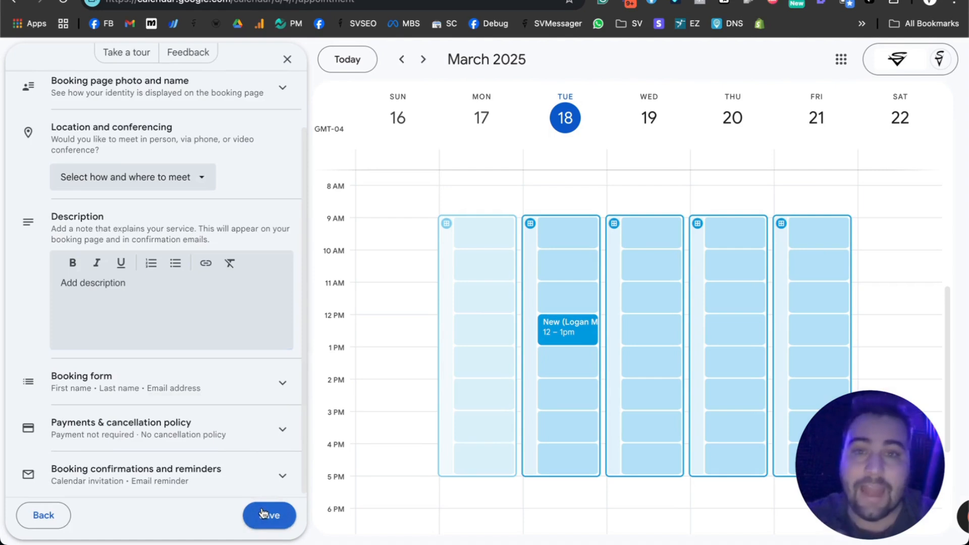
pyautogui.scroll(3, 218, 172)
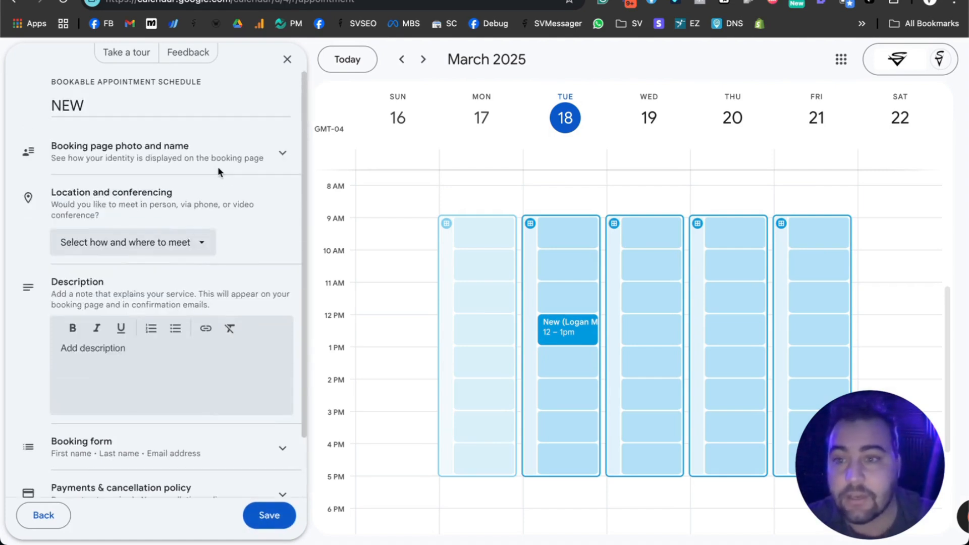
pyautogui.click(199, 154)
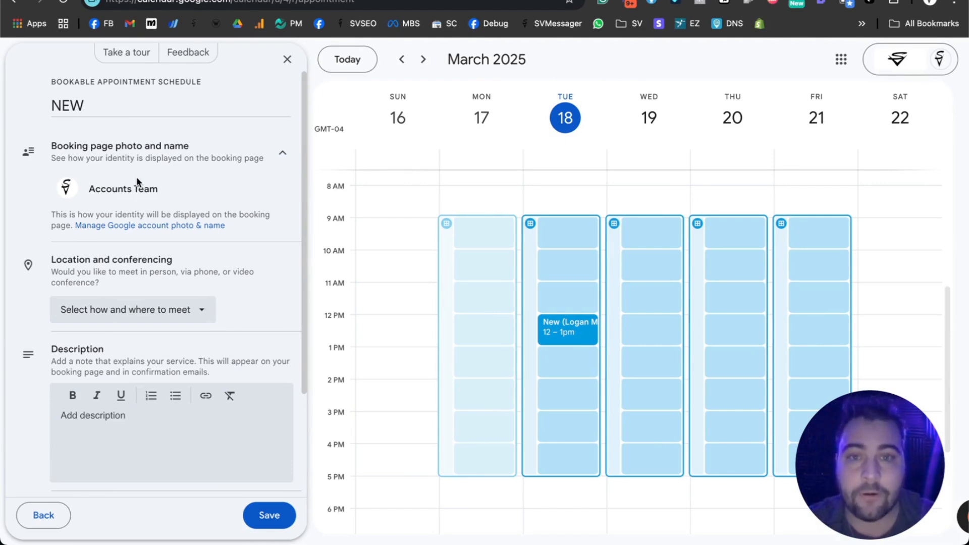
pyautogui.click(148, 310)
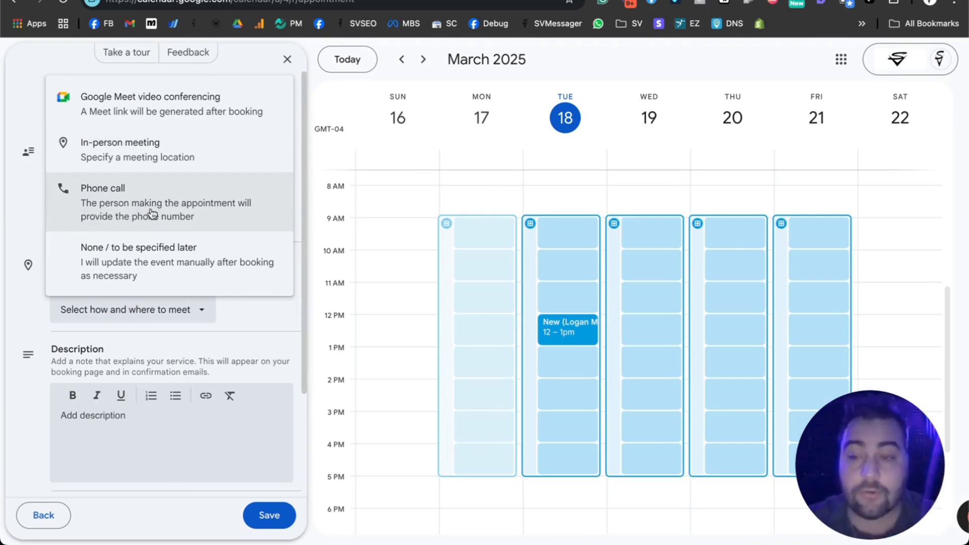
pyautogui.click(286, 59)
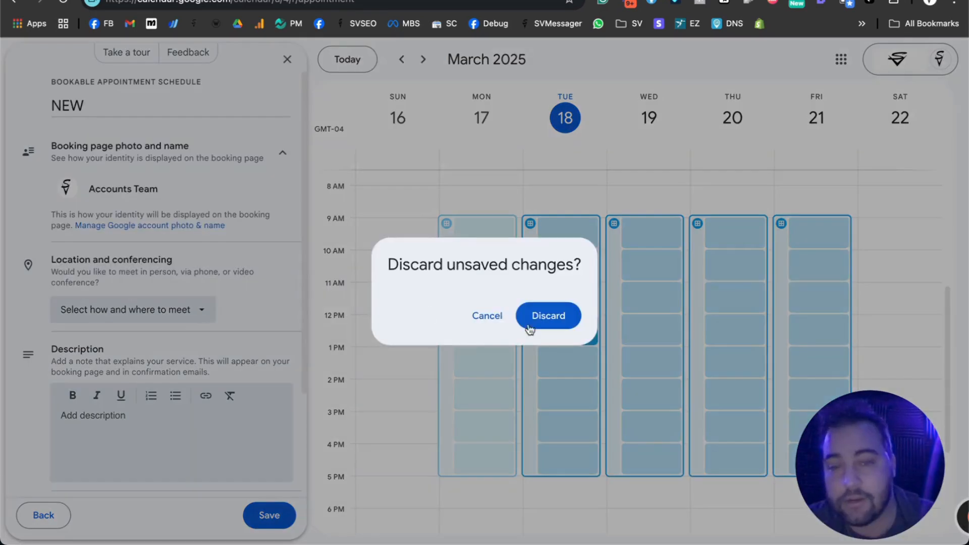
pyautogui.click(487, 316)
# Examine the booking form's fields and the item types that can be added, including a custom item
pyautogui.scroll(-3, 202, 343)
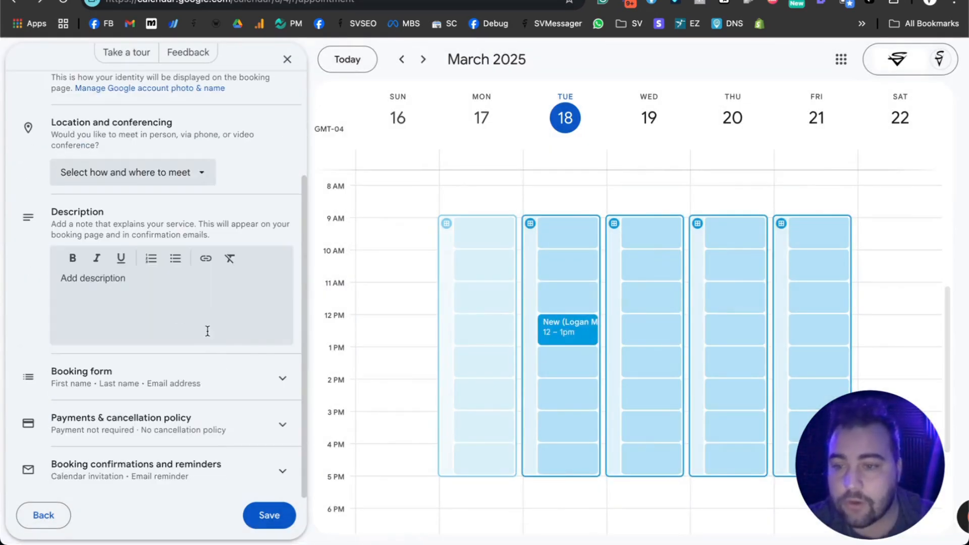
pyautogui.click(190, 383)
pyautogui.click(96, 337)
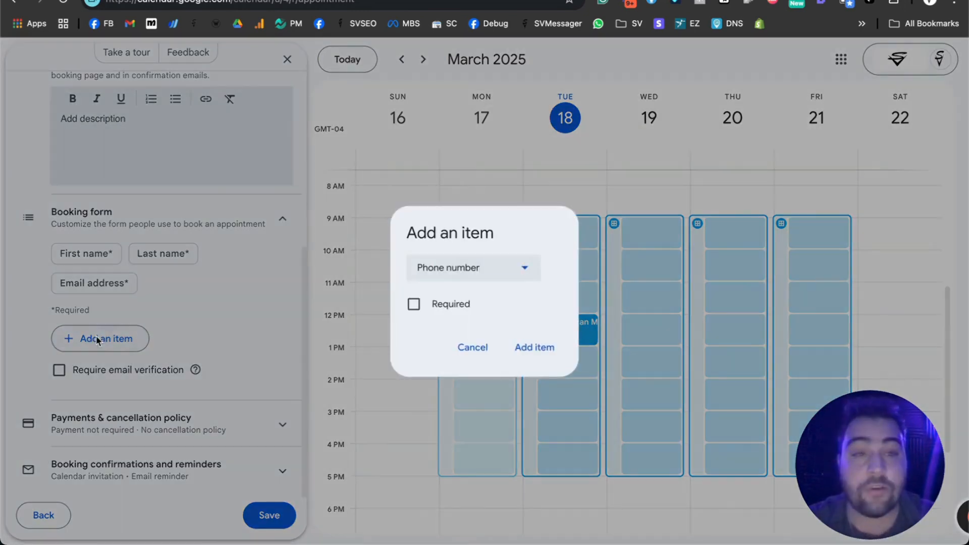
pyautogui.click(473, 275)
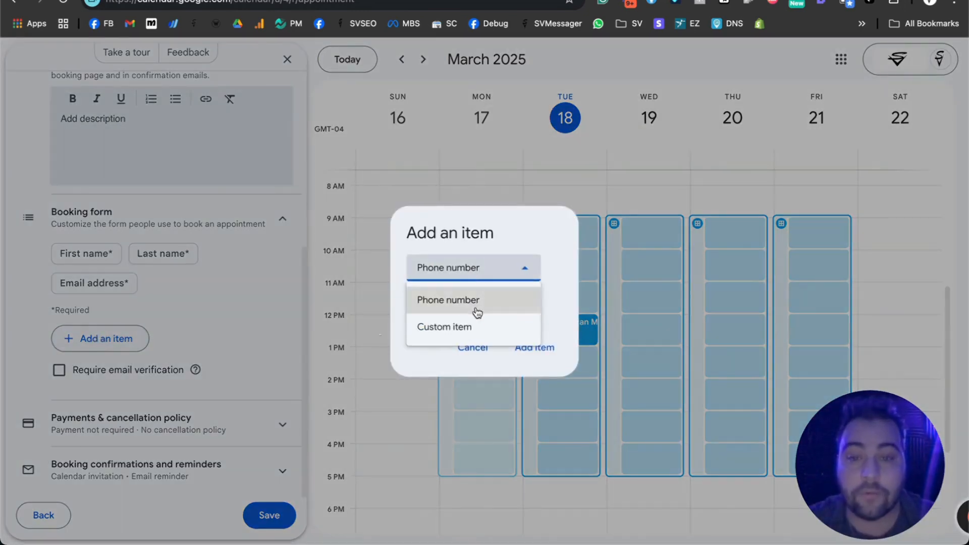
pyautogui.click(478, 327)
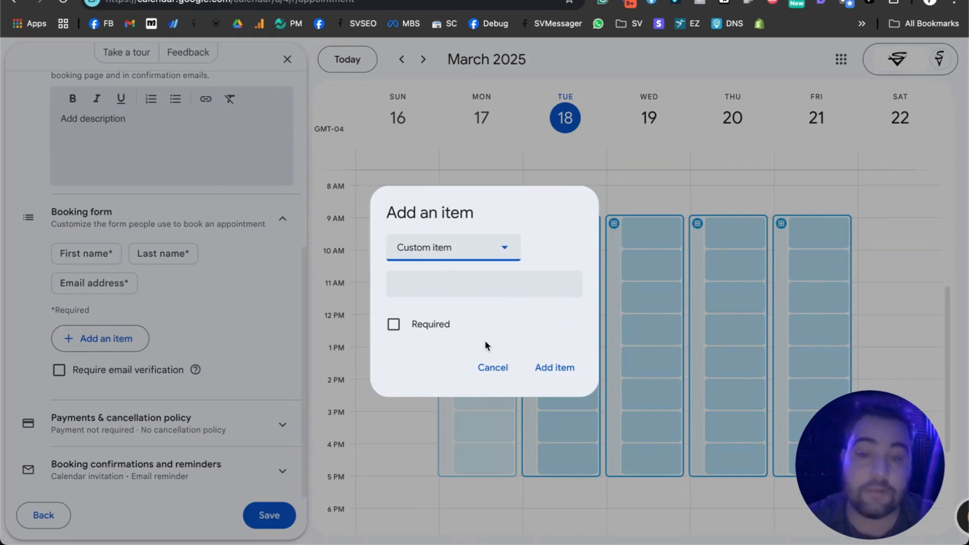
pyautogui.click(486, 369)
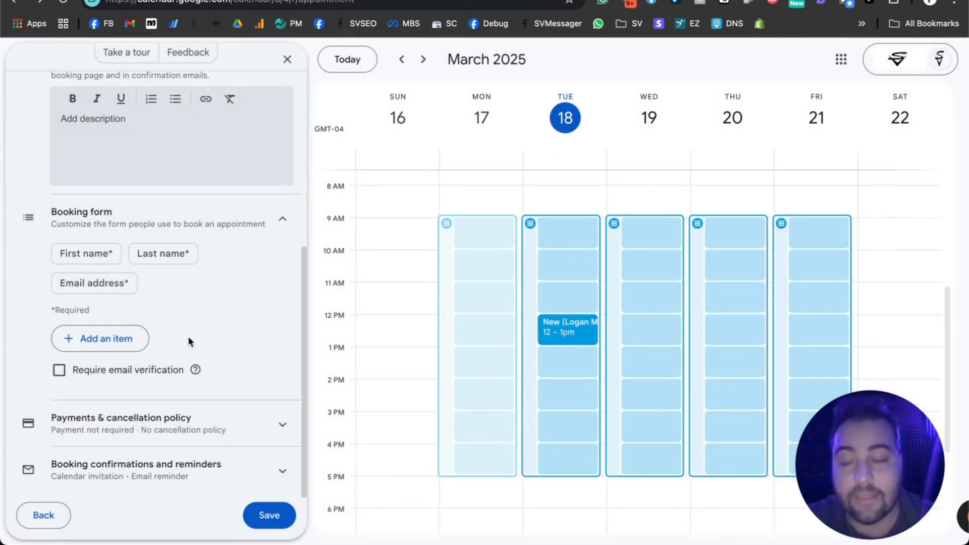
# Require email verification on the booking form and view the payments and cancellation policy settings
pyautogui.click(144, 371)
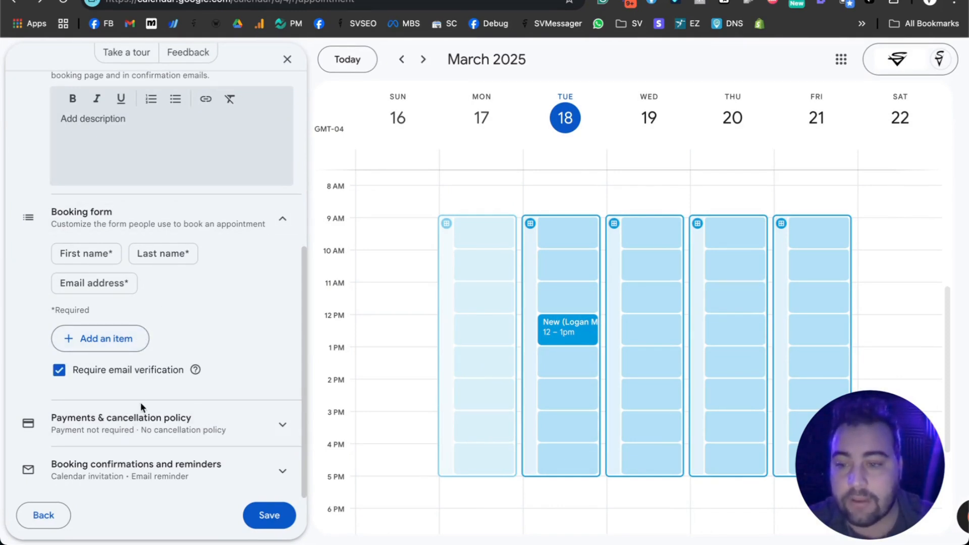
pyautogui.click(138, 417)
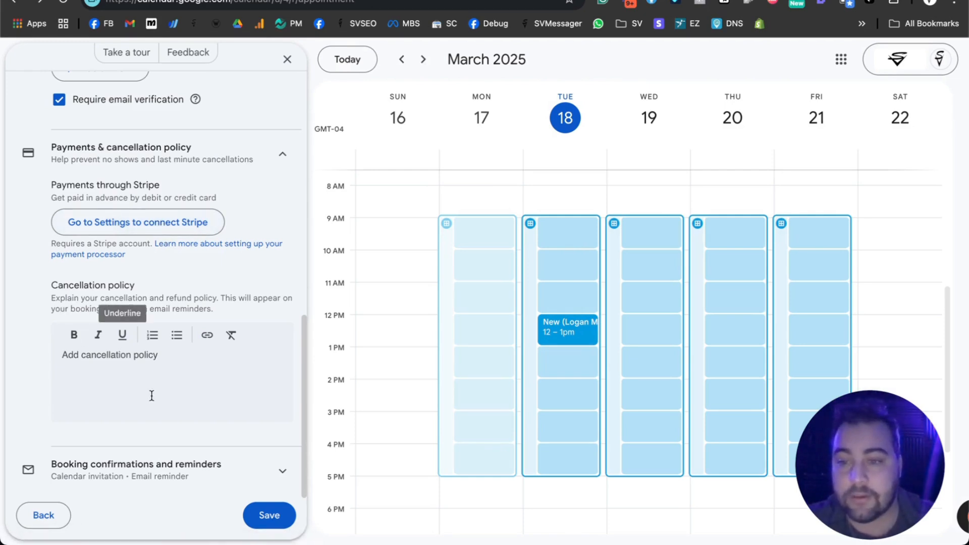
# Add a second email reminder set to 10 minutes before the appointment and save the schedule
pyautogui.click(144, 471)
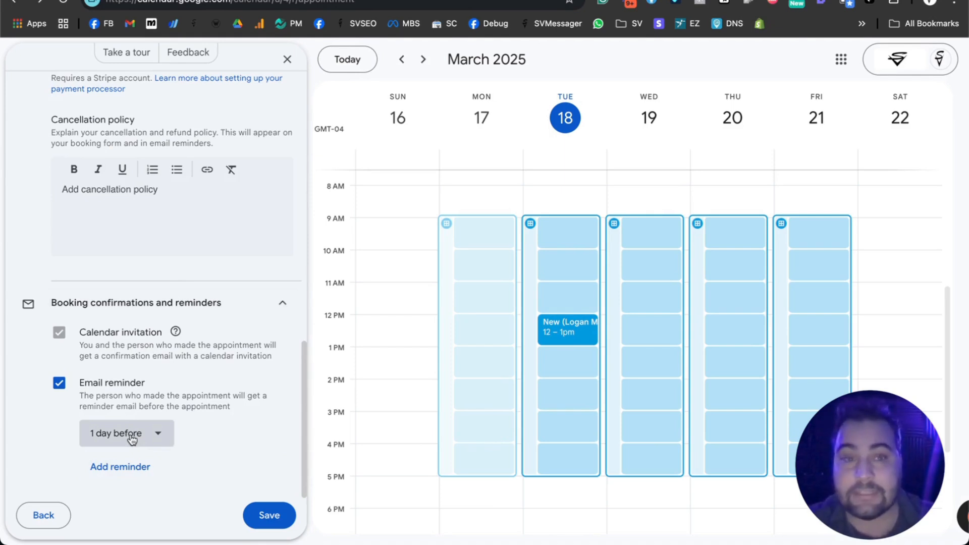
pyautogui.click(134, 465)
pyautogui.click(135, 435)
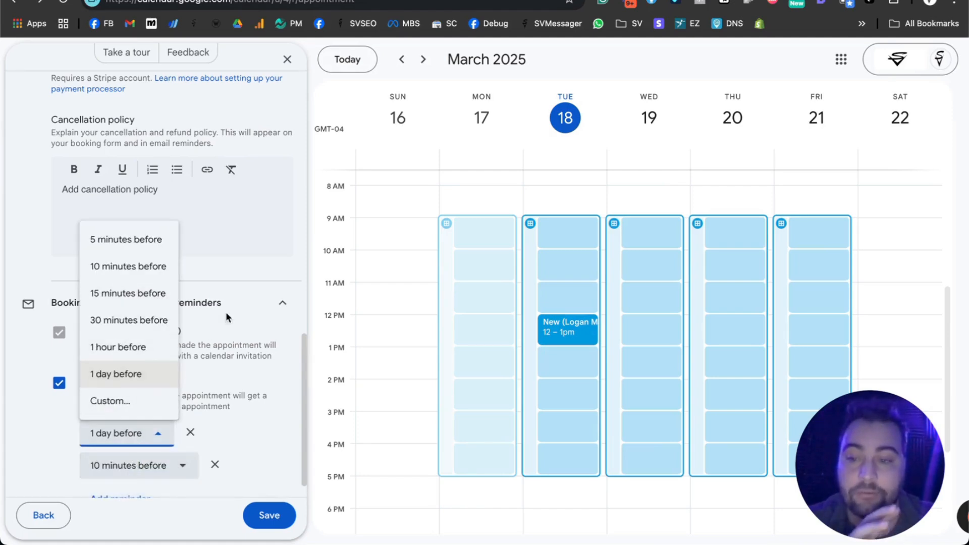
pyautogui.click(266, 436)
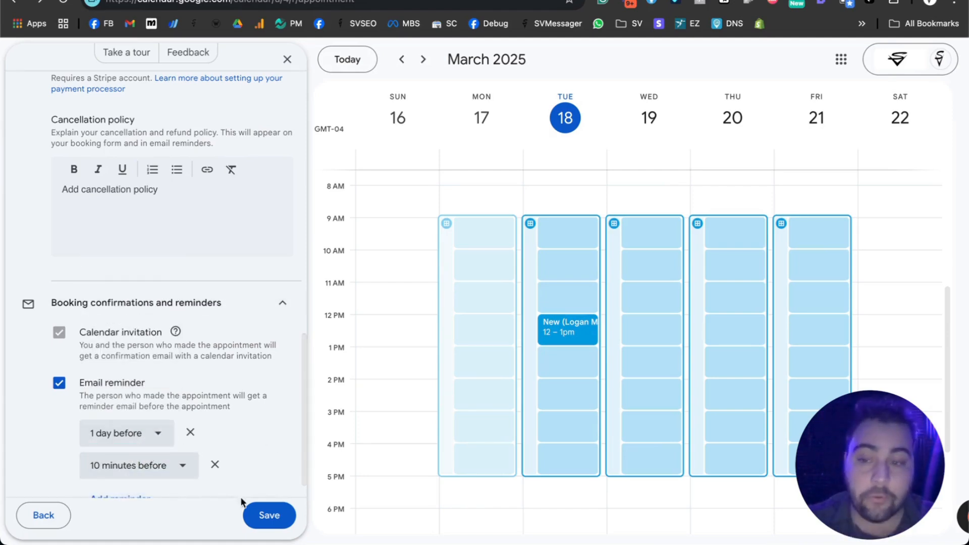
pyautogui.click(263, 518)
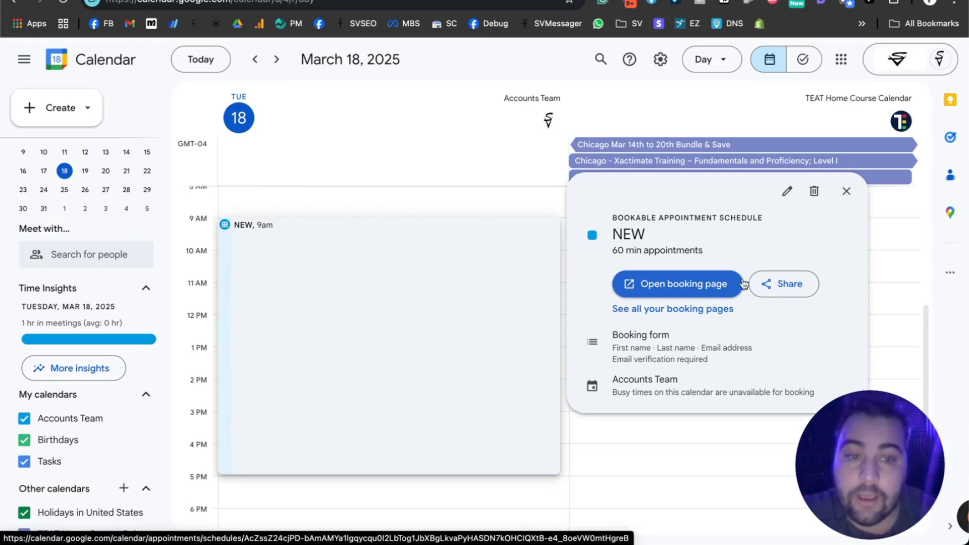
# Open the sharing options for the NEW booking page and display its inline website embed code
pyautogui.click(778, 291)
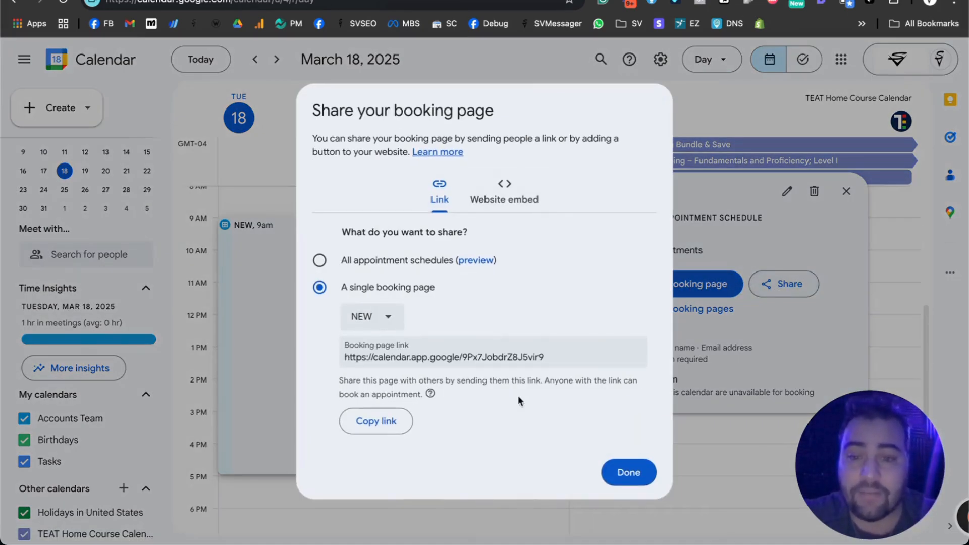
pyautogui.click(507, 191)
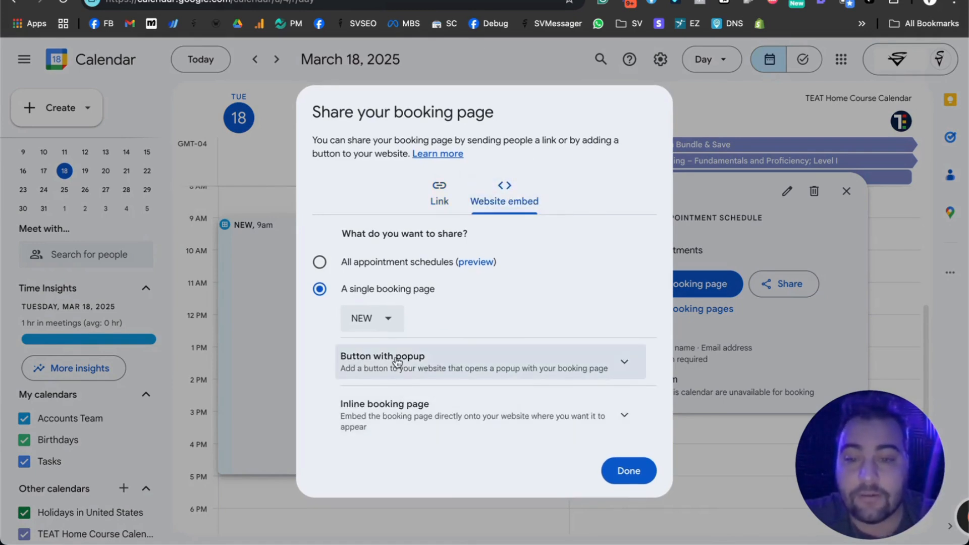
pyautogui.click(396, 404)
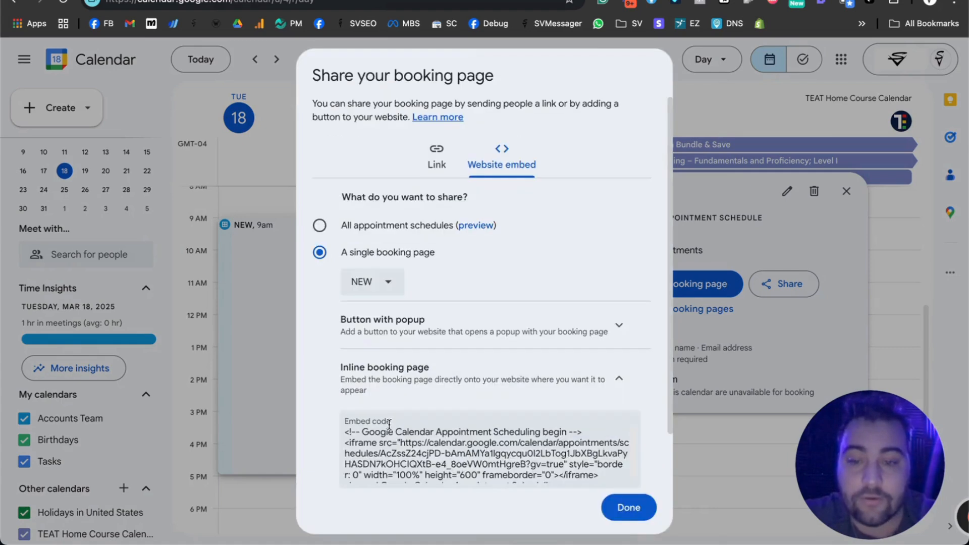
pyautogui.scroll(-2, 461, 274)
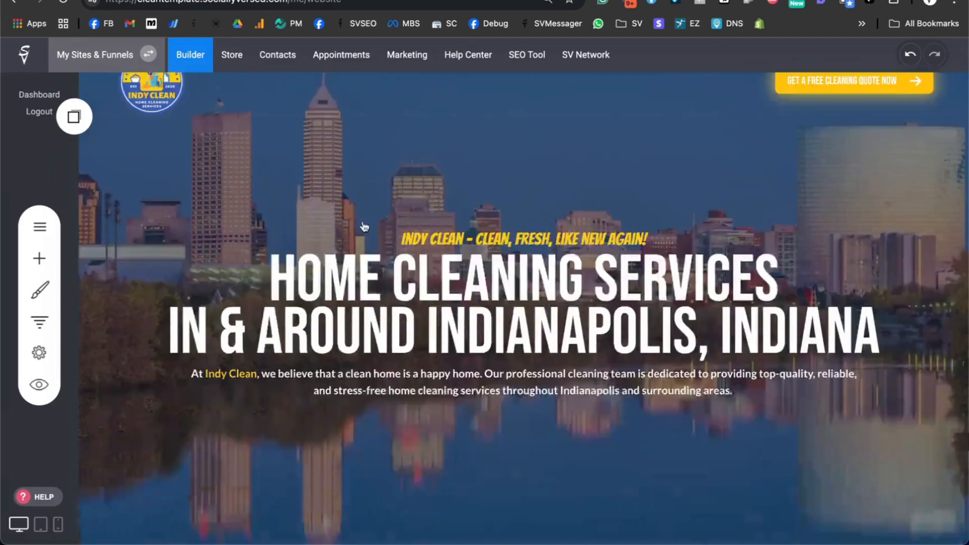
# Switch to the website builder and insert an empty block directly below the bathroom, carpet and custom cleaning services section
pyautogui.scroll(-15, 363, 208)
pyautogui.scroll(-5, 364, 208)
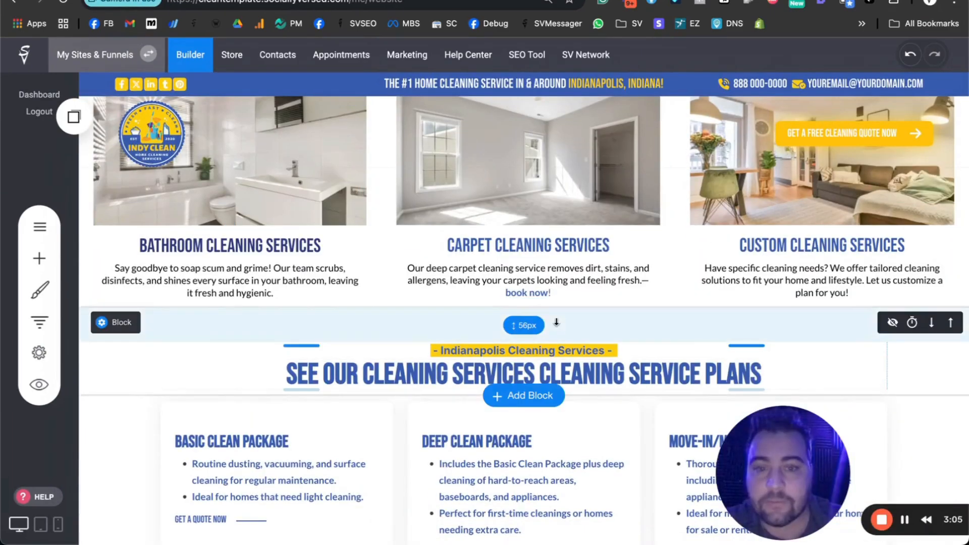
pyautogui.click(529, 309)
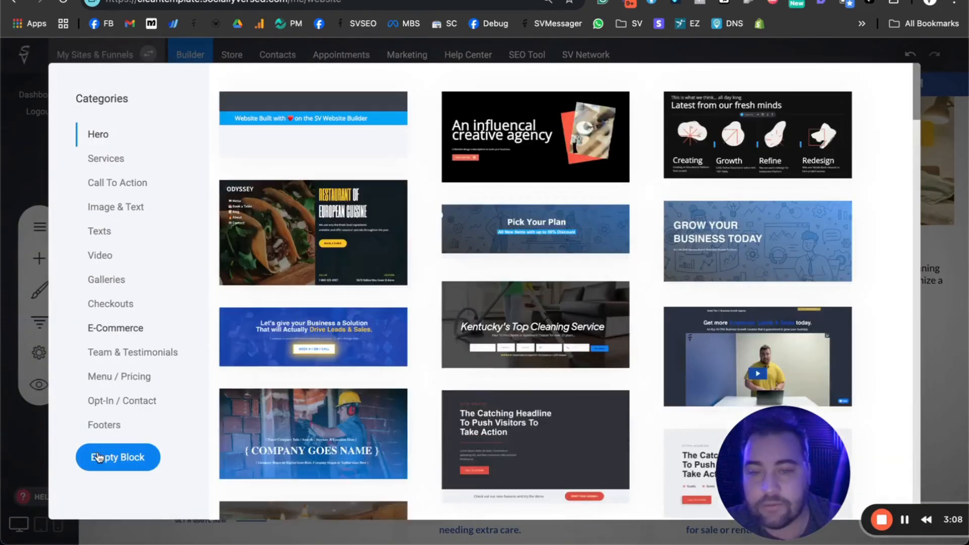
pyautogui.click(98, 458)
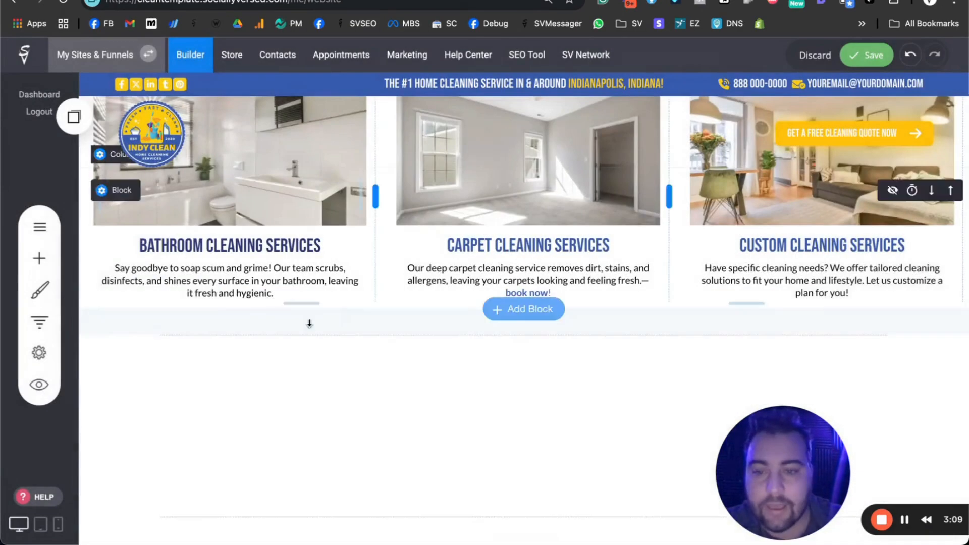
# Add an embed widget to the empty block below the services section and paste the Google Calendar appointment scheduling code into it
pyautogui.click(35, 265)
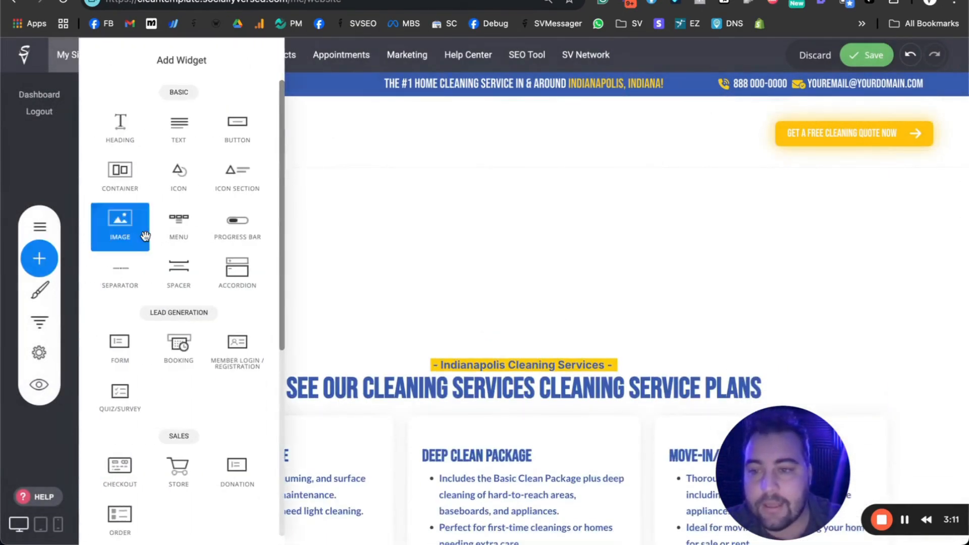
pyautogui.scroll(-5, 121, 404)
pyautogui.moveTo(112, 461); pyautogui.dragTo(444, 135)
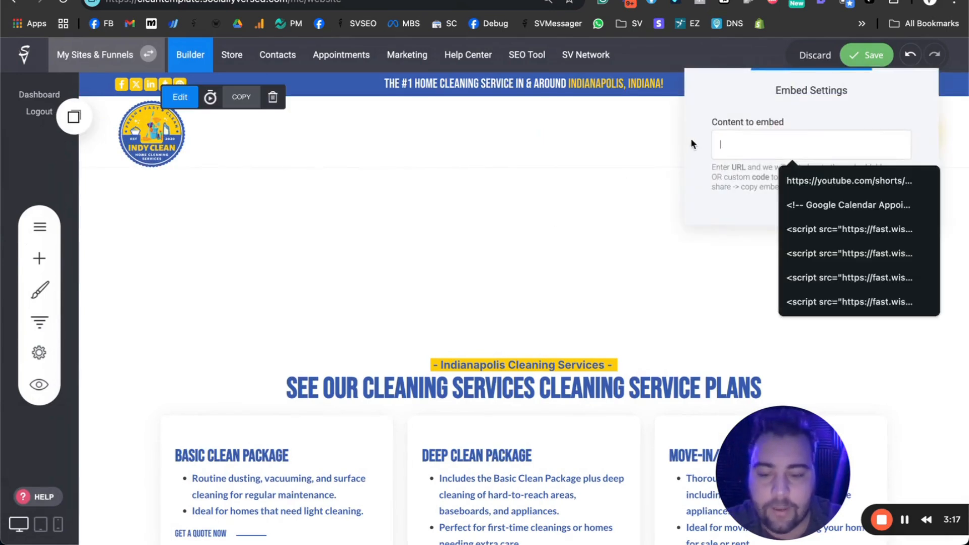
pyautogui.press('super+v')
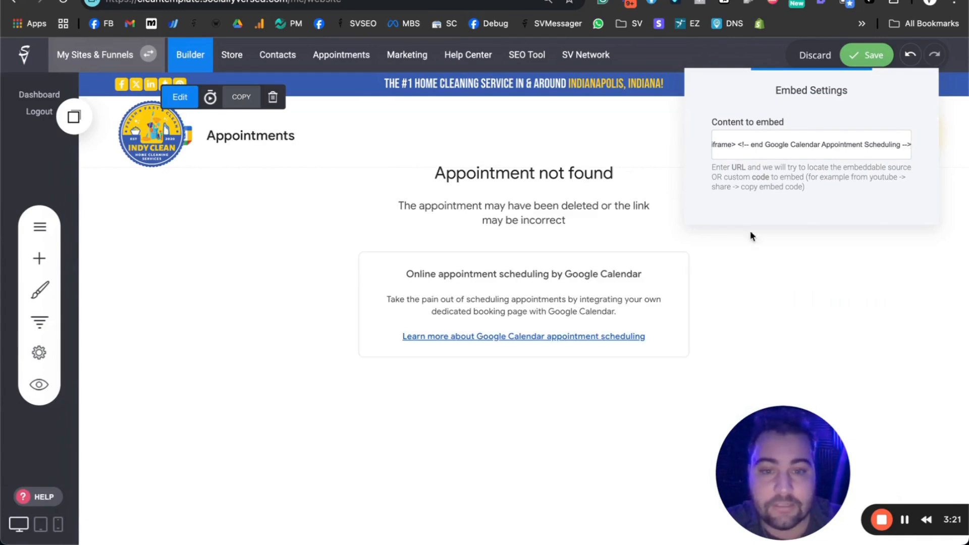
pyautogui.click(762, 238)
pyautogui.scroll(1, 594, 228)
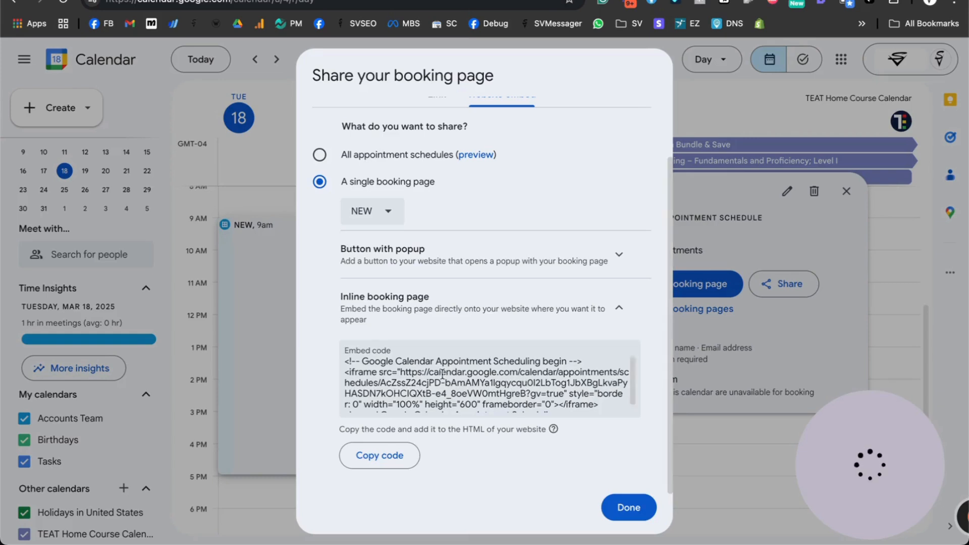
# Copy the NEW booking page's inline embed code from Google Calendar and replace the website embed widget's content with it
pyautogui.scroll(-1, 422, 379)
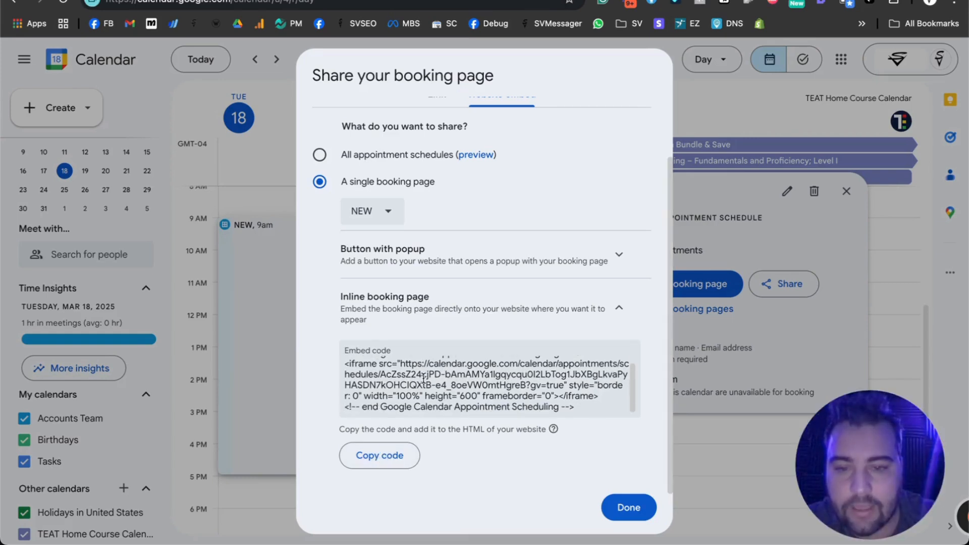
pyautogui.click(385, 456)
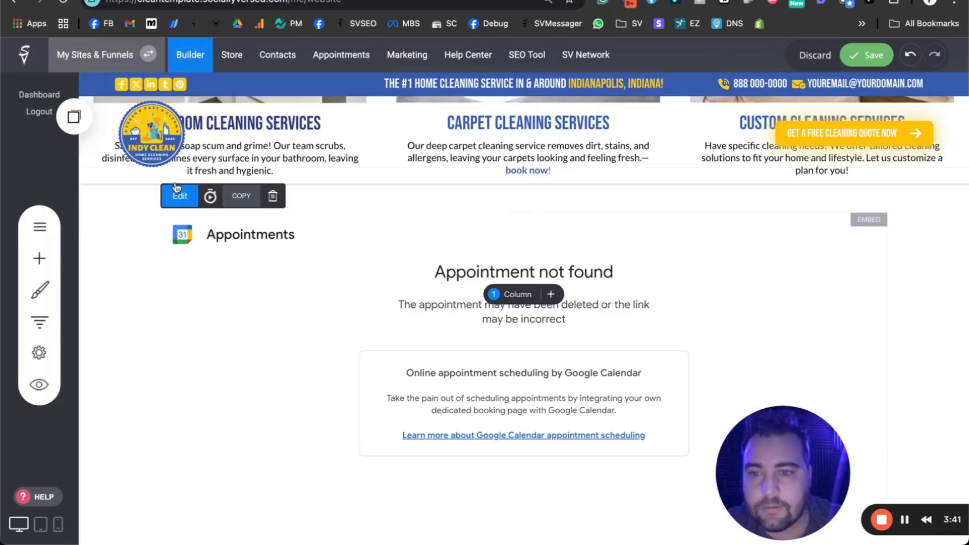
pyautogui.click(177, 196)
pyautogui.click(731, 229)
pyautogui.hotkey('ctrl', 'a')
pyautogui.press('BackSpace')
pyautogui.hotkey('ctrl', 'v')
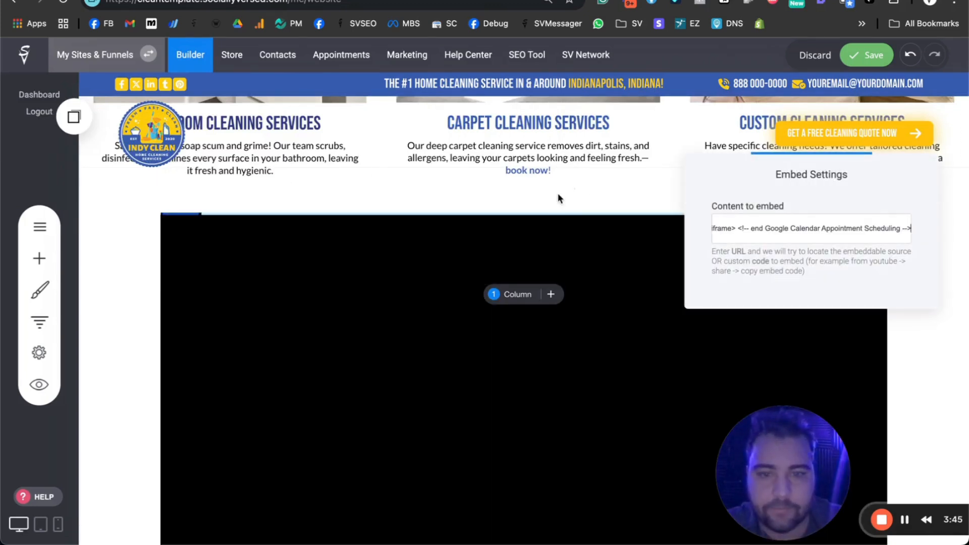
pyautogui.click(550, 208)
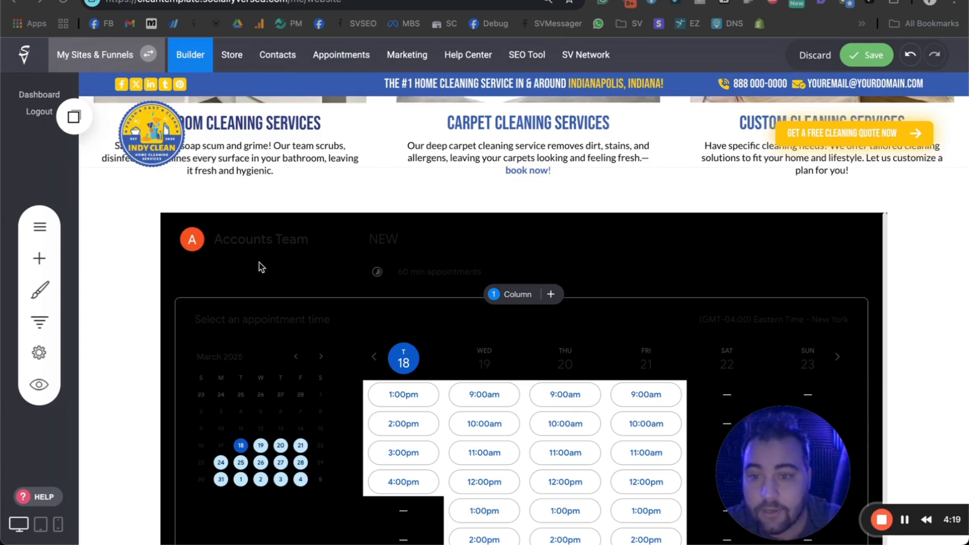
# Replace the booking widget's embed content with an iframe code version that has a 600px height and allowtransparency set to true
pyautogui.moveTo(245, 247)
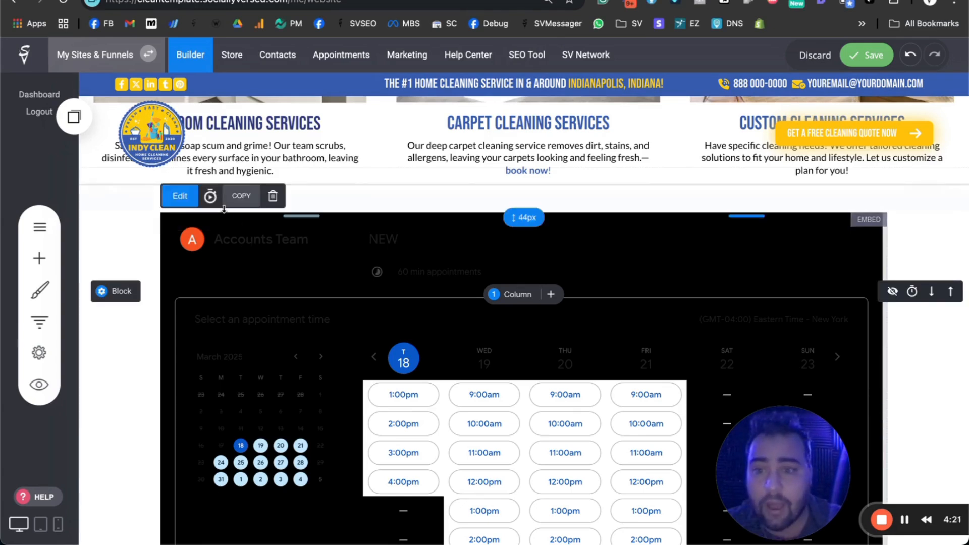
pyautogui.click(184, 203)
pyautogui.tripleClick(722, 229)
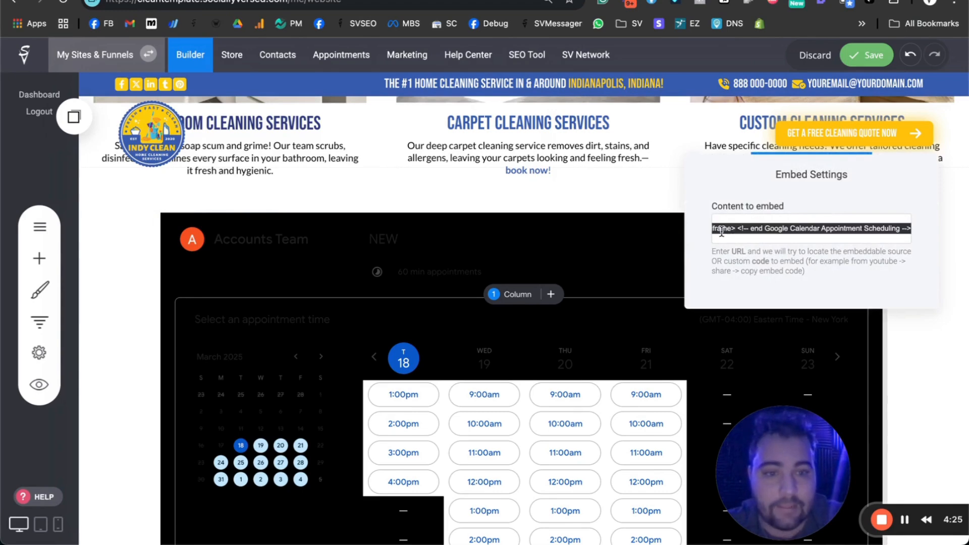
pyautogui.press('BackSpace')
pyautogui.hotkey('ctrl', 'v')
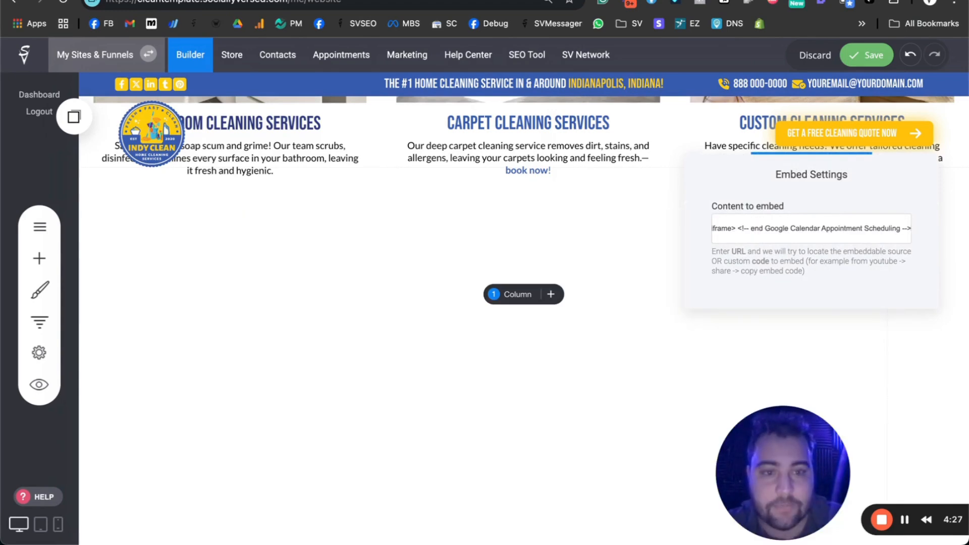
pyautogui.click(100, 242)
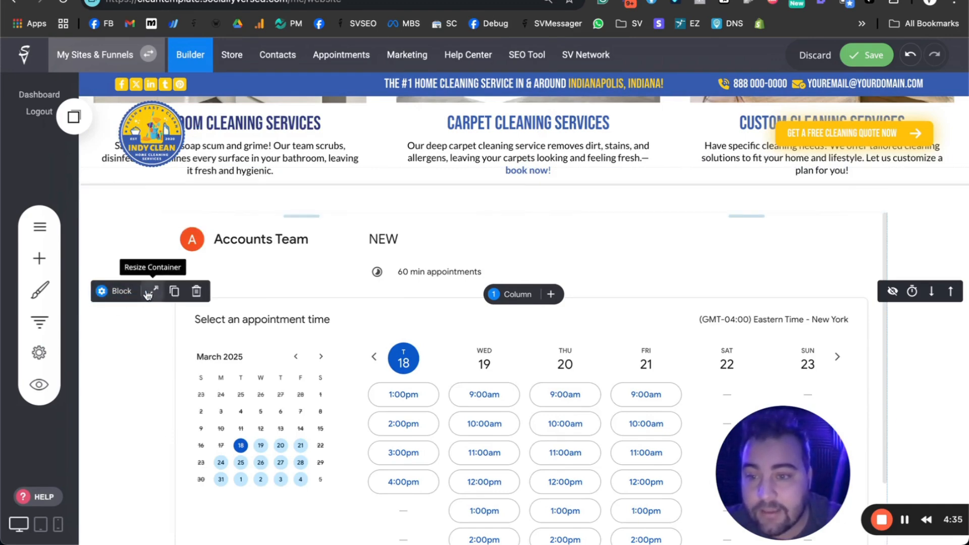
# Resize the container of the booking calendar block to full width
pyautogui.click(147, 290)
pyautogui.click(516, 207)
pyautogui.scroll(-6, 303, 353)
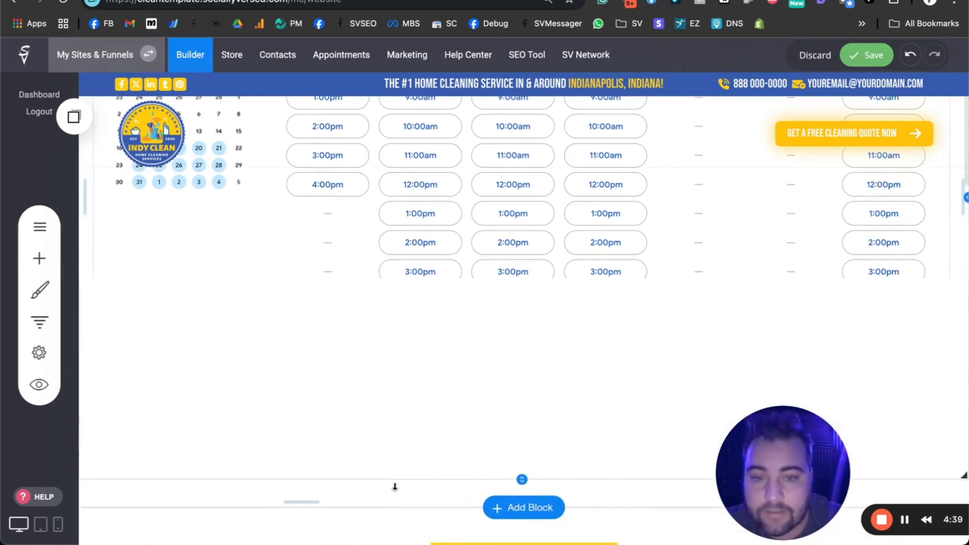
pyautogui.scroll(4, 428, 263)
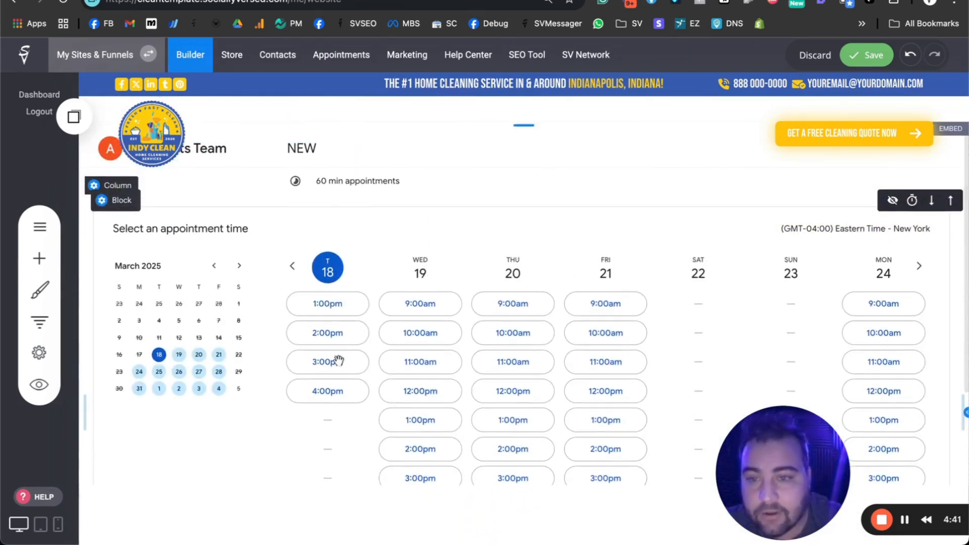
# Set the iframe height to 100% in the booking calendar's embed code
pyautogui.click(100, 105)
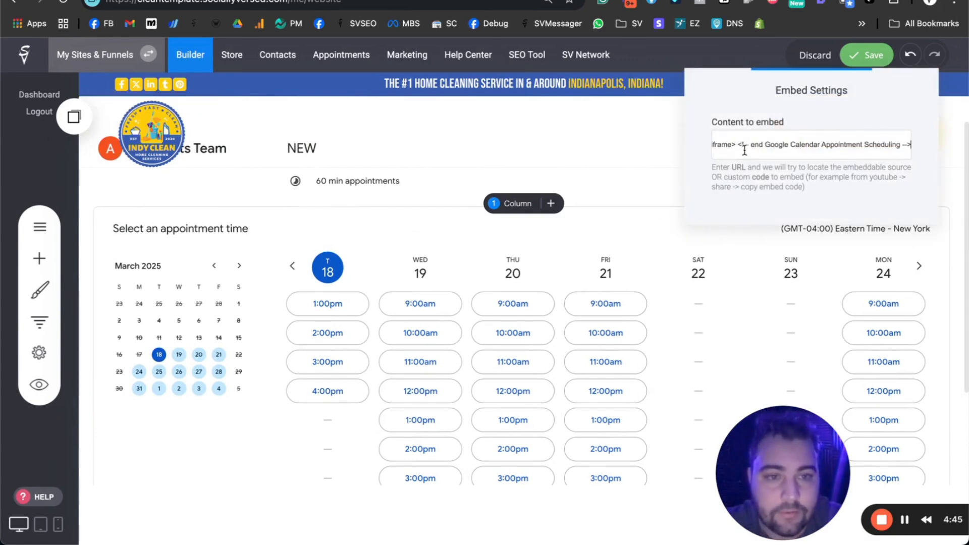
pyautogui.hscroll(-5, 726, 141)
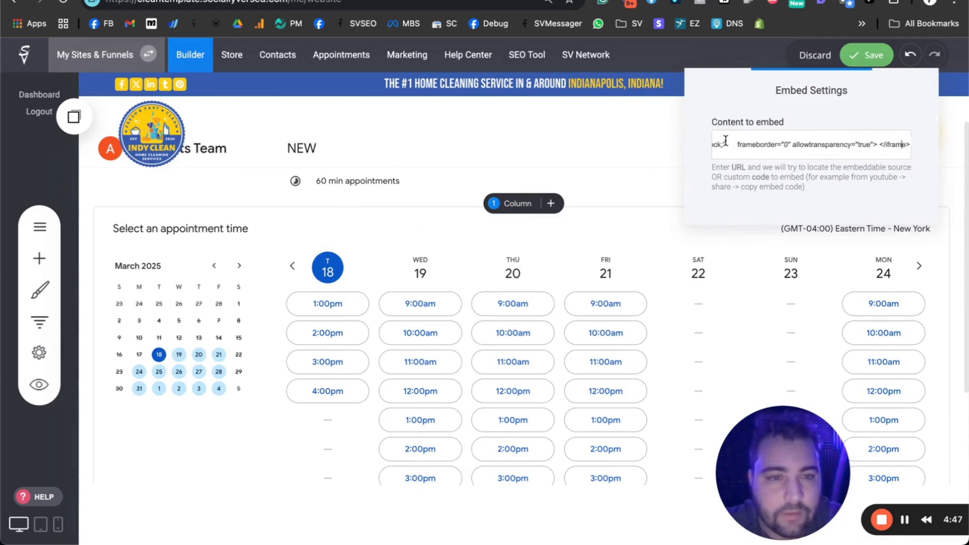
pyautogui.hscroll(-3, 726, 140)
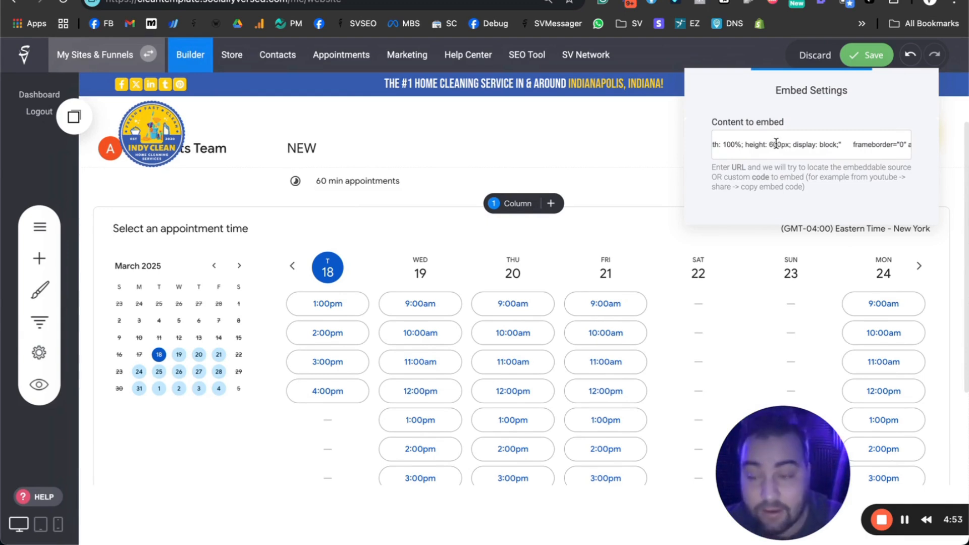
pyautogui.click(775, 144)
pyautogui.press('BackSpace')
pyautogui.write('100')
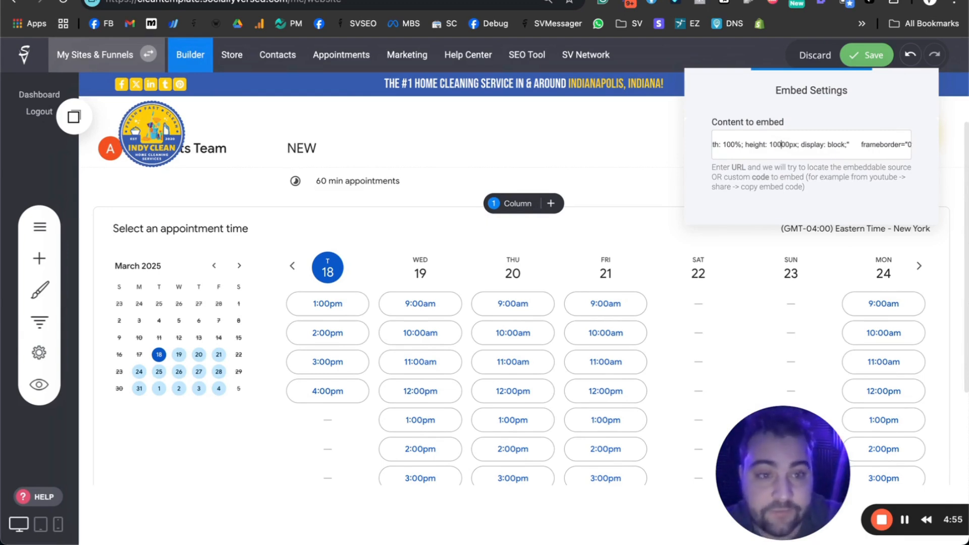
pyautogui.press('Right')
pyautogui.press('Right')
pyautogui.press('BackSpace')
pyautogui.press('BackSpace')
pyautogui.press('BackSpace')
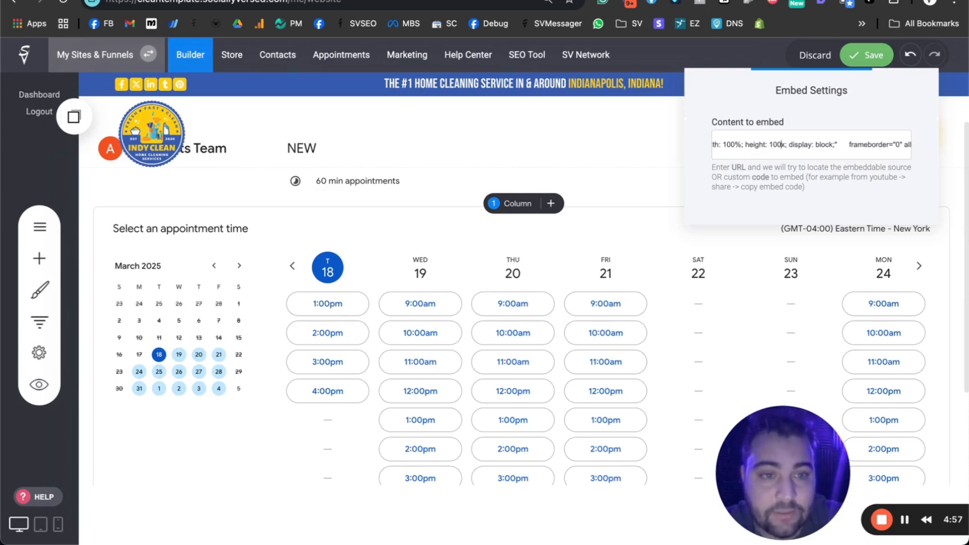
pyautogui.write('%')
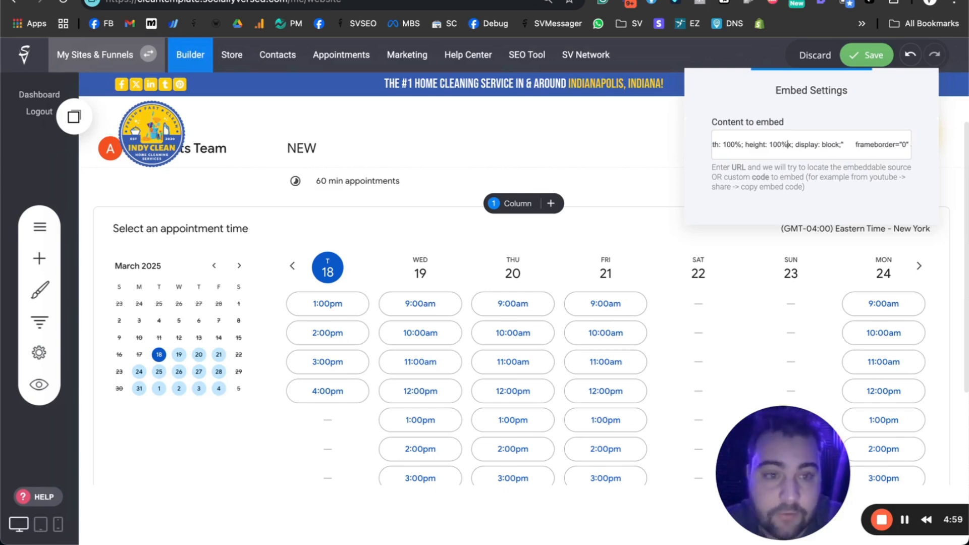
pyautogui.press('BackSpace')
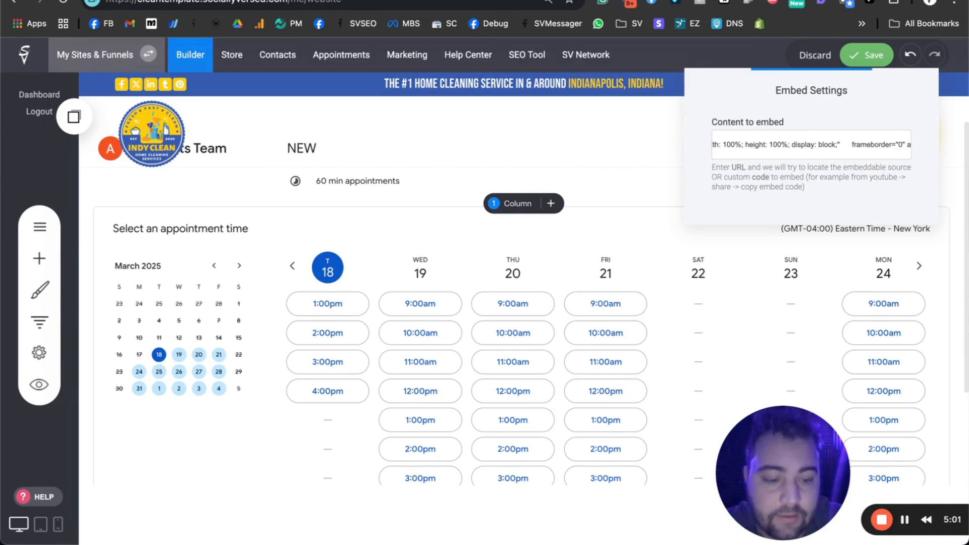
pyautogui.click(373, 280)
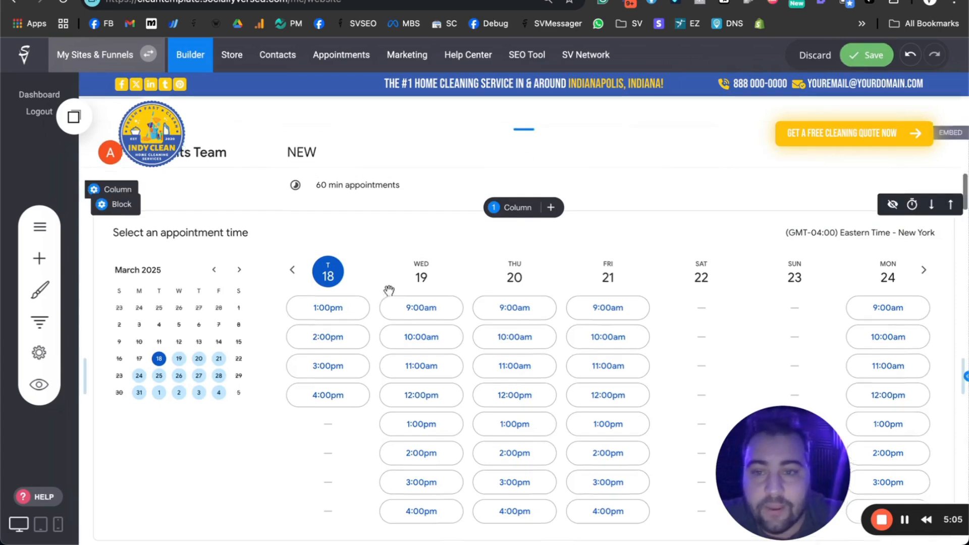
# Check how the embedded booking calendar fits between the neighbouring sections and save the website
pyautogui.scroll(5, 388, 288)
pyautogui.scroll(-4, 390, 408)
pyautogui.scroll(-3, 390, 404)
pyautogui.scroll(3, 390, 404)
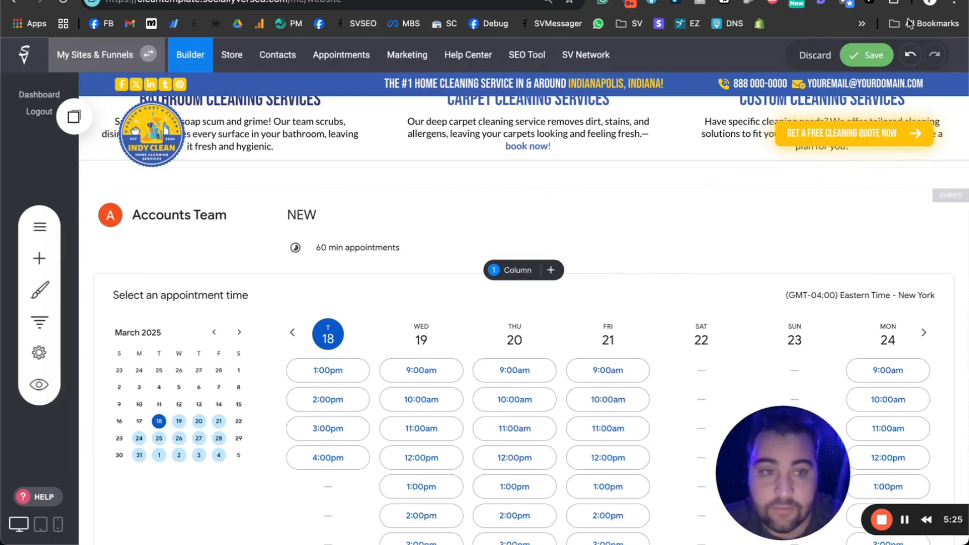
pyautogui.click(866, 54)
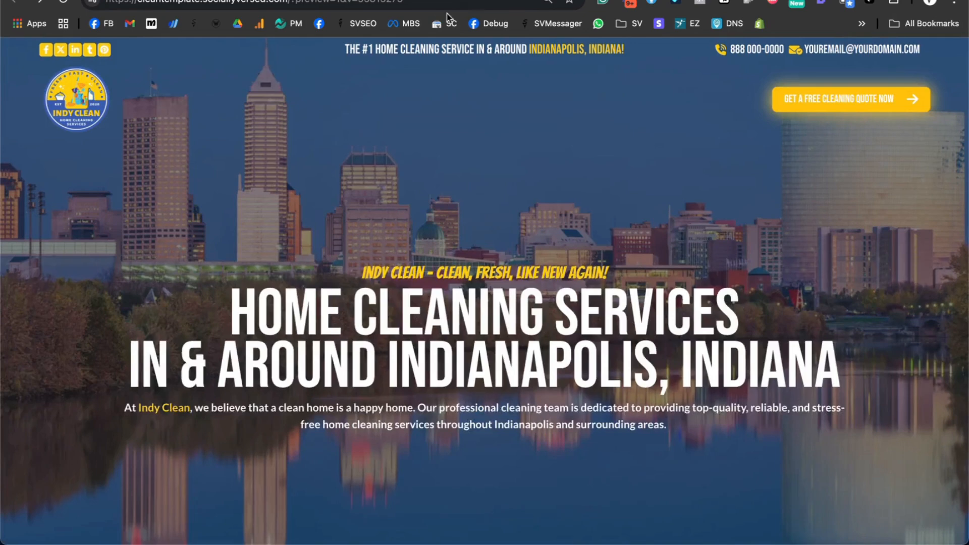
# Reload the website preview and examine the embedded booking calendar below the cleaning services section
pyautogui.click(437, 21)
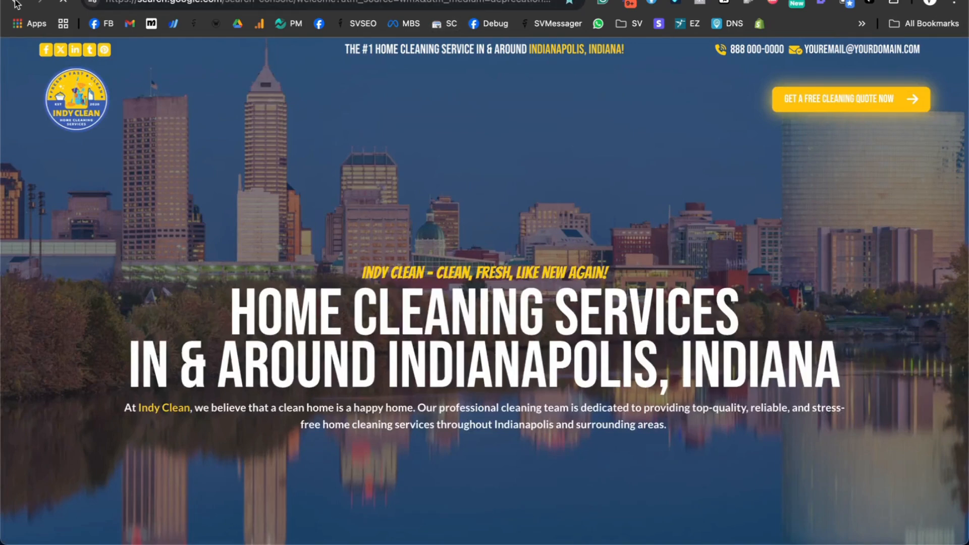
pyautogui.click(15, 3)
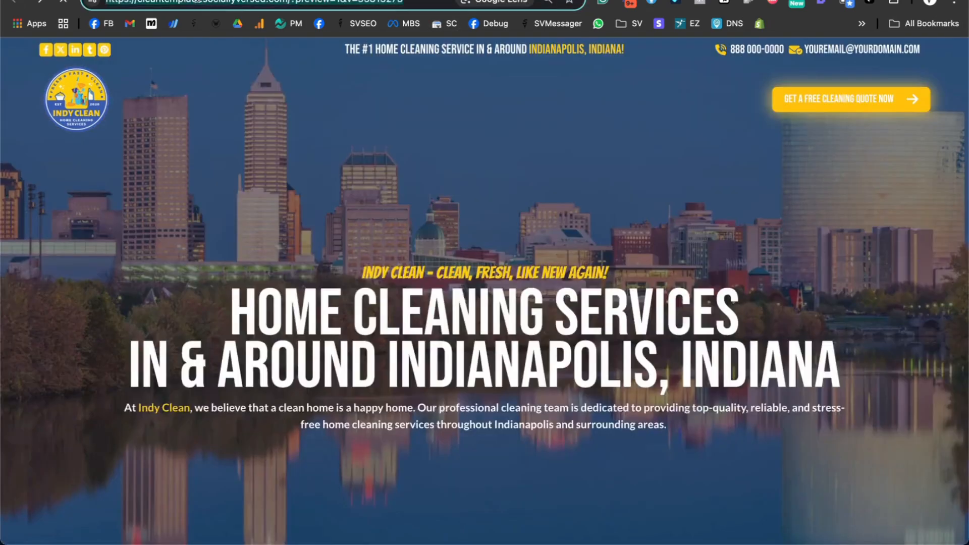
pyautogui.press('Return')
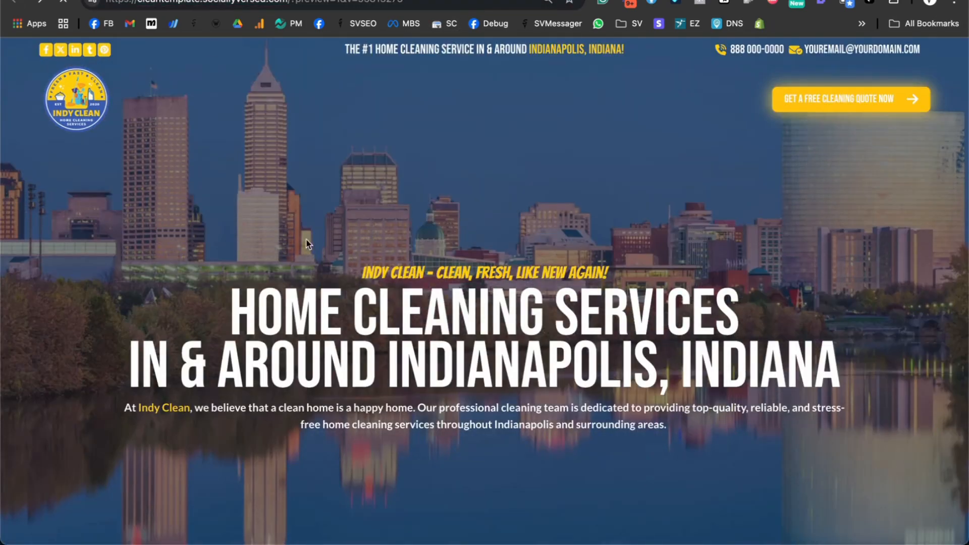
pyautogui.scroll(-15, 306, 243)
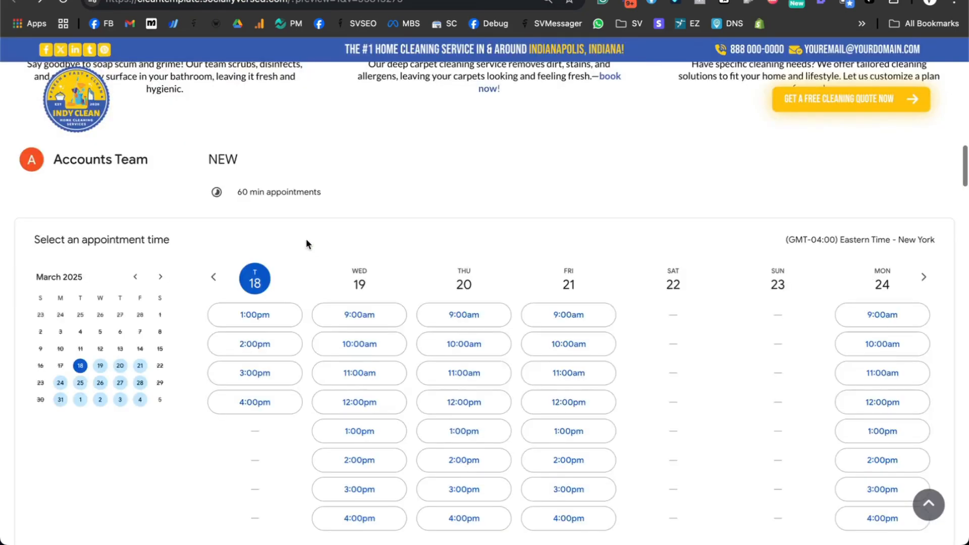
pyautogui.scroll(-2, 307, 244)
pyautogui.scroll(1, 469, 213)
pyautogui.scroll(2, 469, 213)
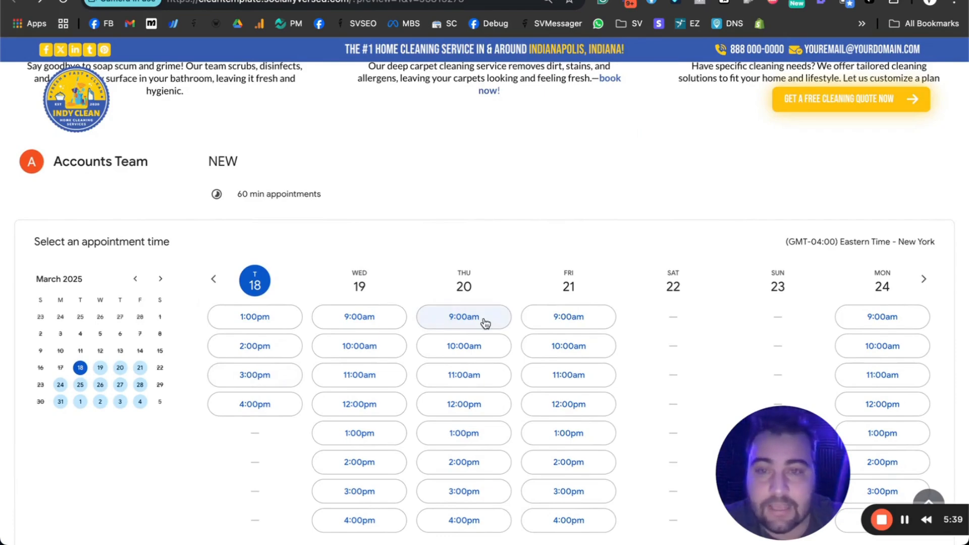
pyautogui.scroll(-3, 484, 323)
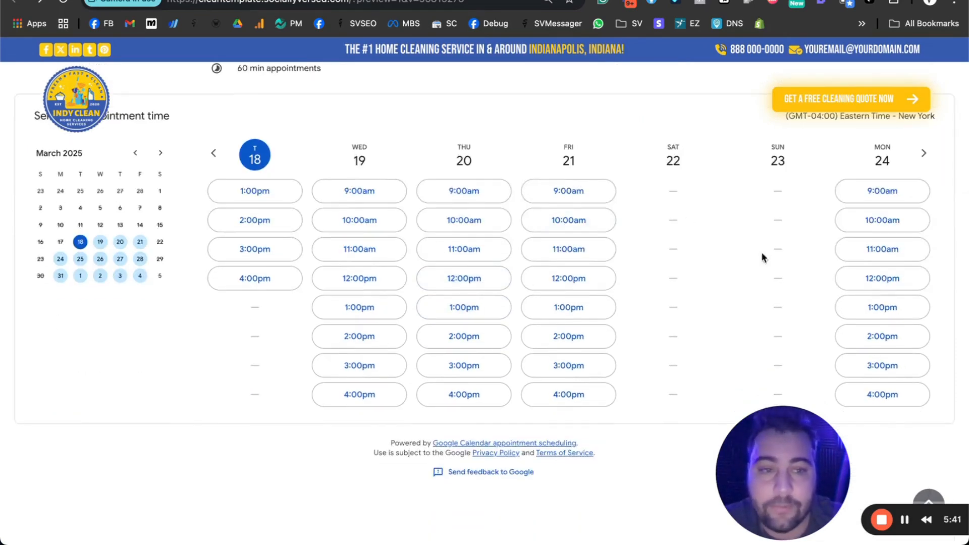
# Book a test appointment for Wednesday, March 26 at 12:00pm with the saved name and email, and close the confirmation
pyautogui.click(924, 153)
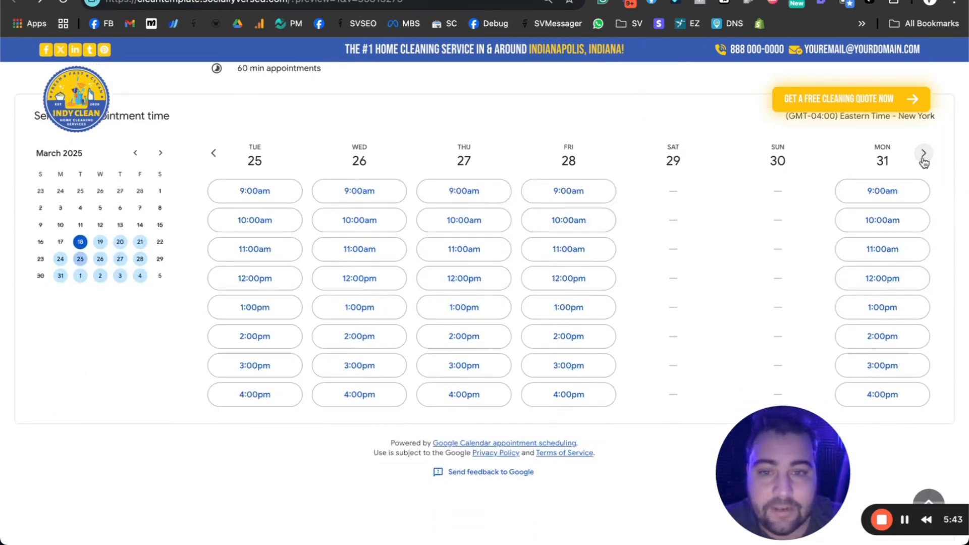
pyautogui.click(362, 281)
pyautogui.click(453, 370)
pyautogui.click(442, 401)
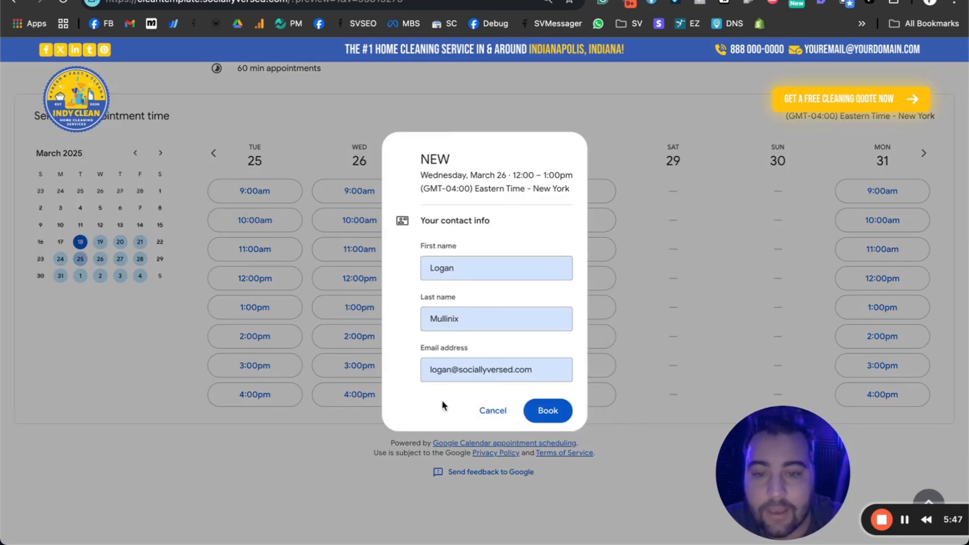
pyautogui.click(540, 418)
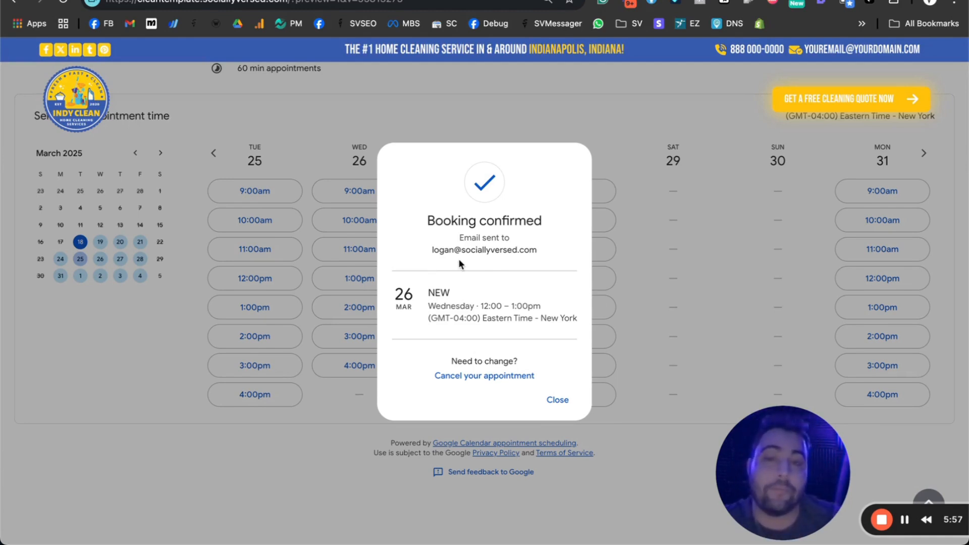
pyautogui.click(557, 401)
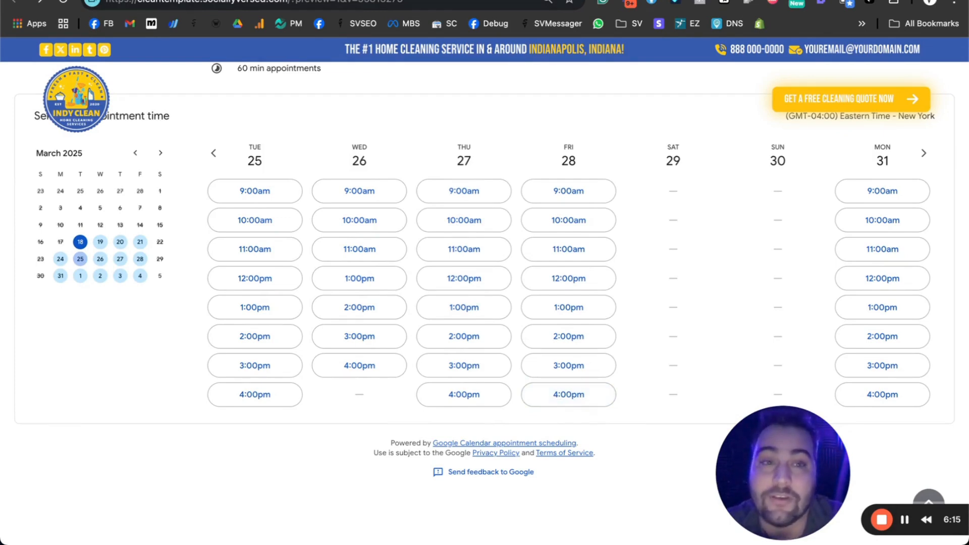
# View the Zapier workflow triggered by new Google Calendar events and return to the Google Calendar booking page sharing options
pyautogui.click(772, 0)
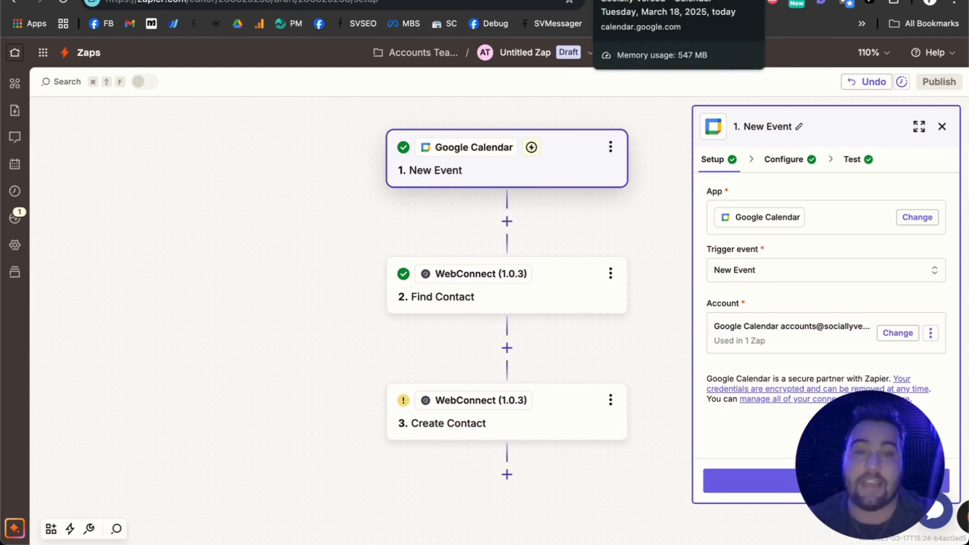
pyautogui.click(608, 0)
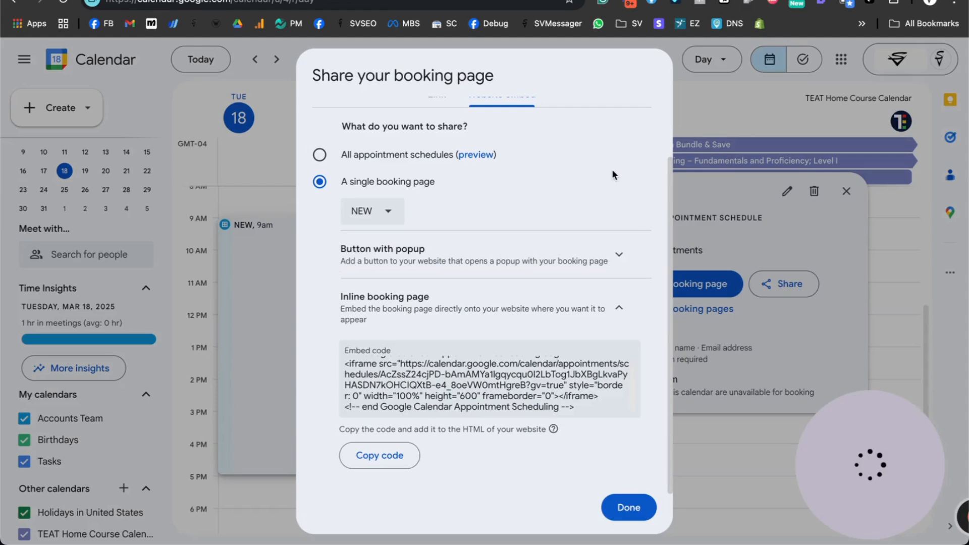